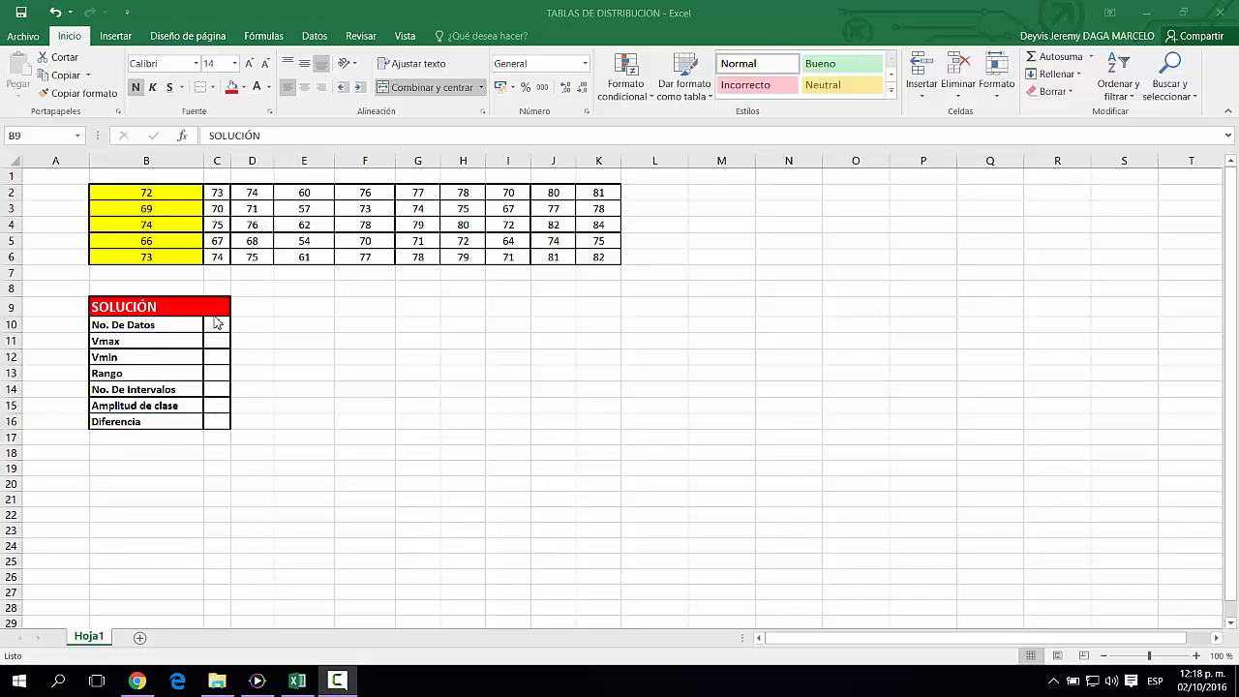
Count the data values in C10 beside No. De Datos with CONTAR over B2:K6.
{"action": "left_click", "coordinate": [221, 327]}
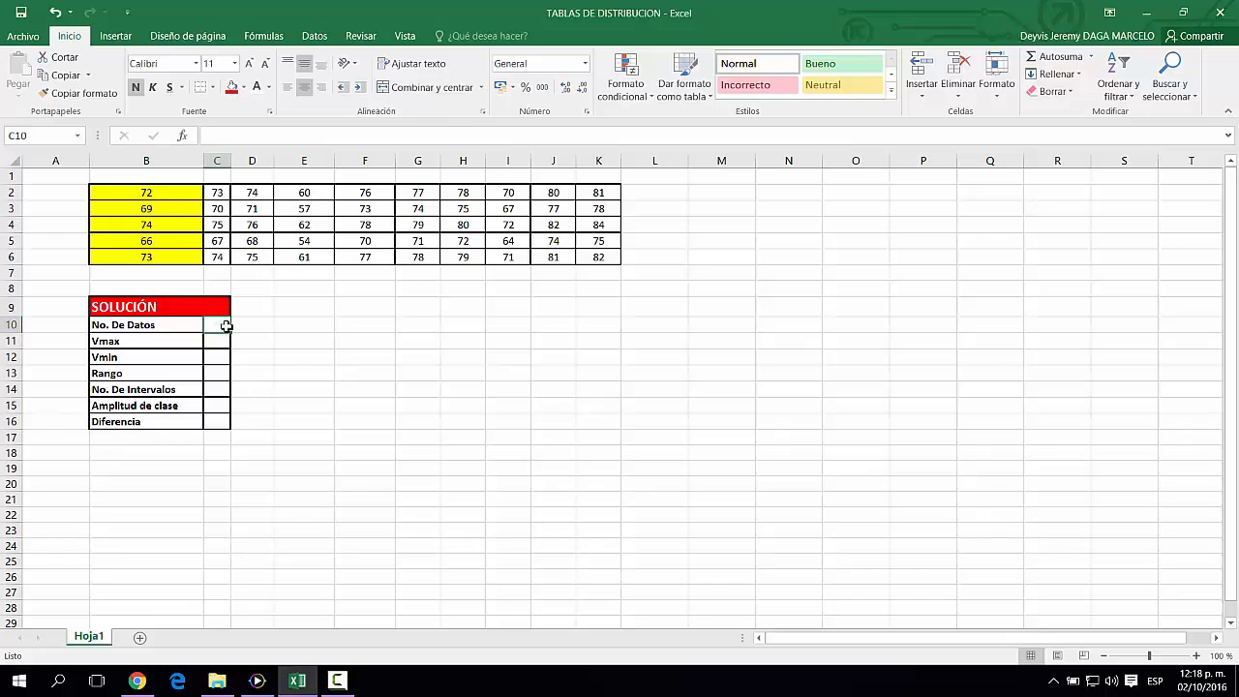
{"action": "type", "text": "="}
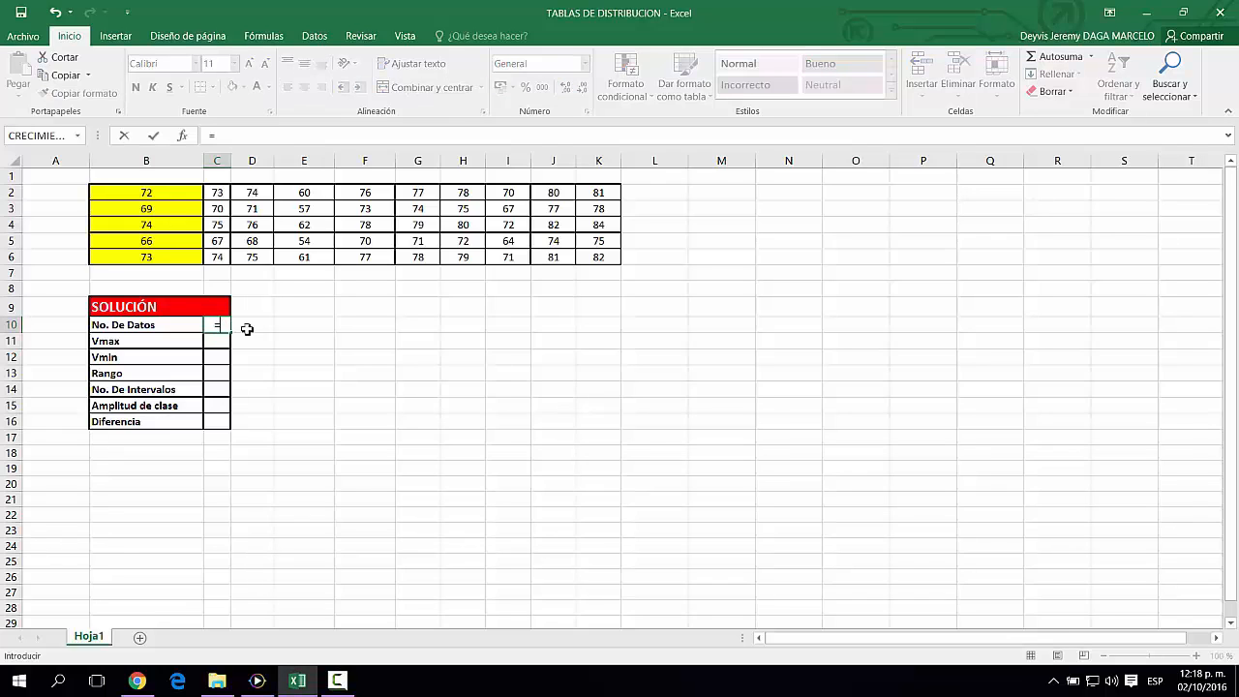
{"action": "type", "text": "CONTAR("}
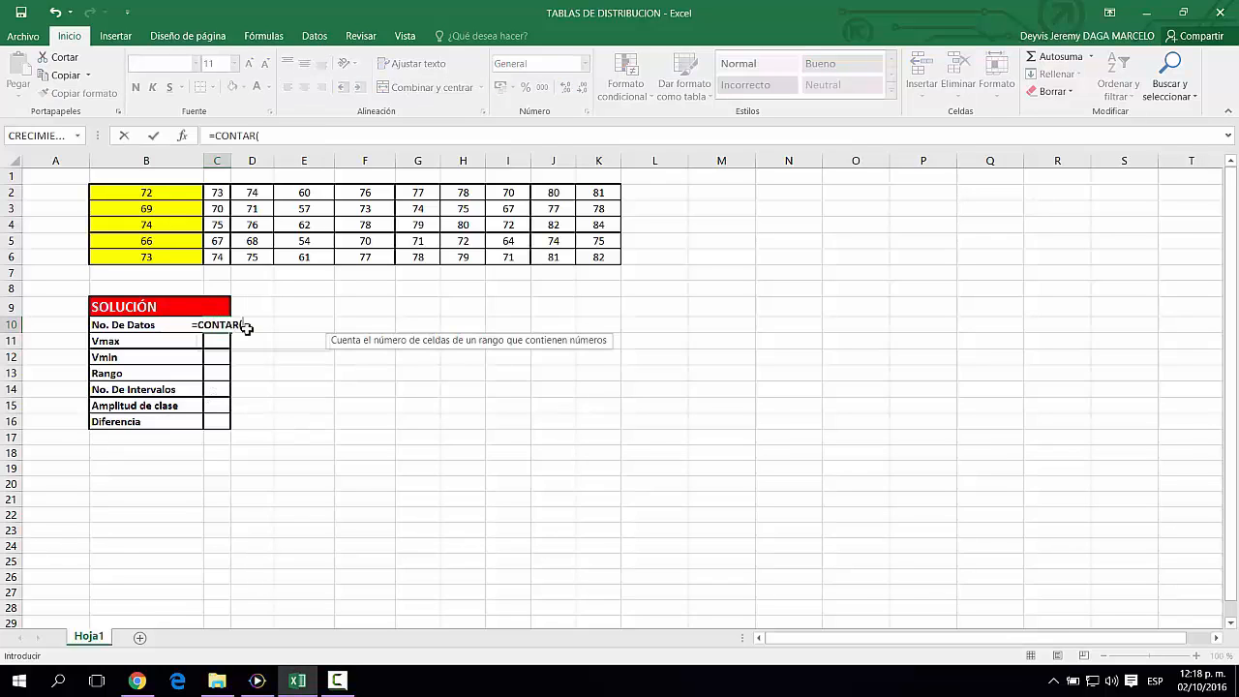
{"action": "left_click_drag", "start_coordinate": [146, 193], "coordinate": [592, 249]}
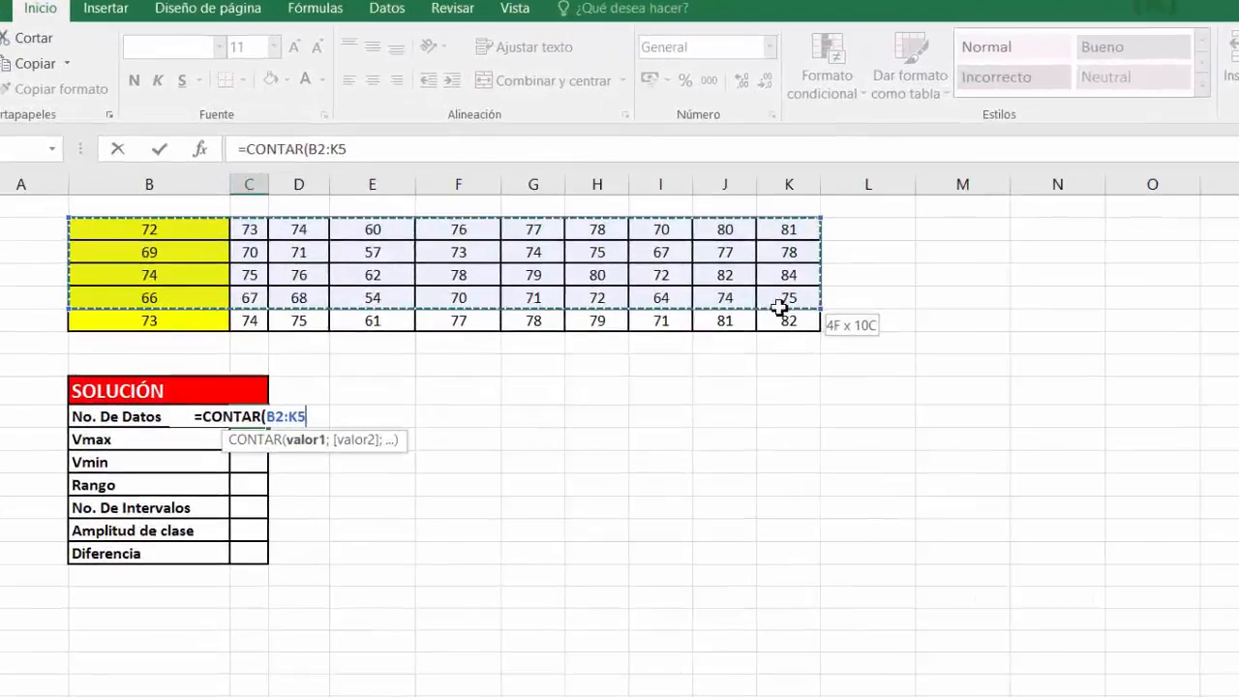
{"action": "left_click_drag", "start_coordinate": [780, 308], "coordinate": [795, 327]}
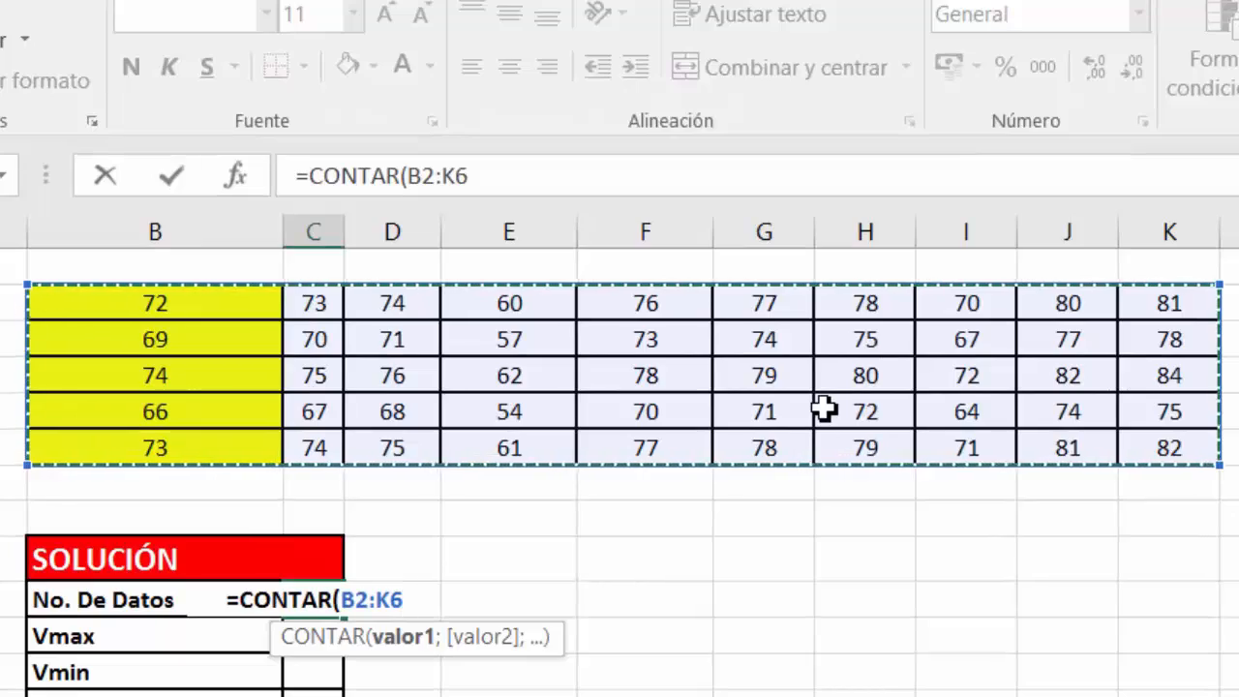
{"action": "key", "text": "Return"}
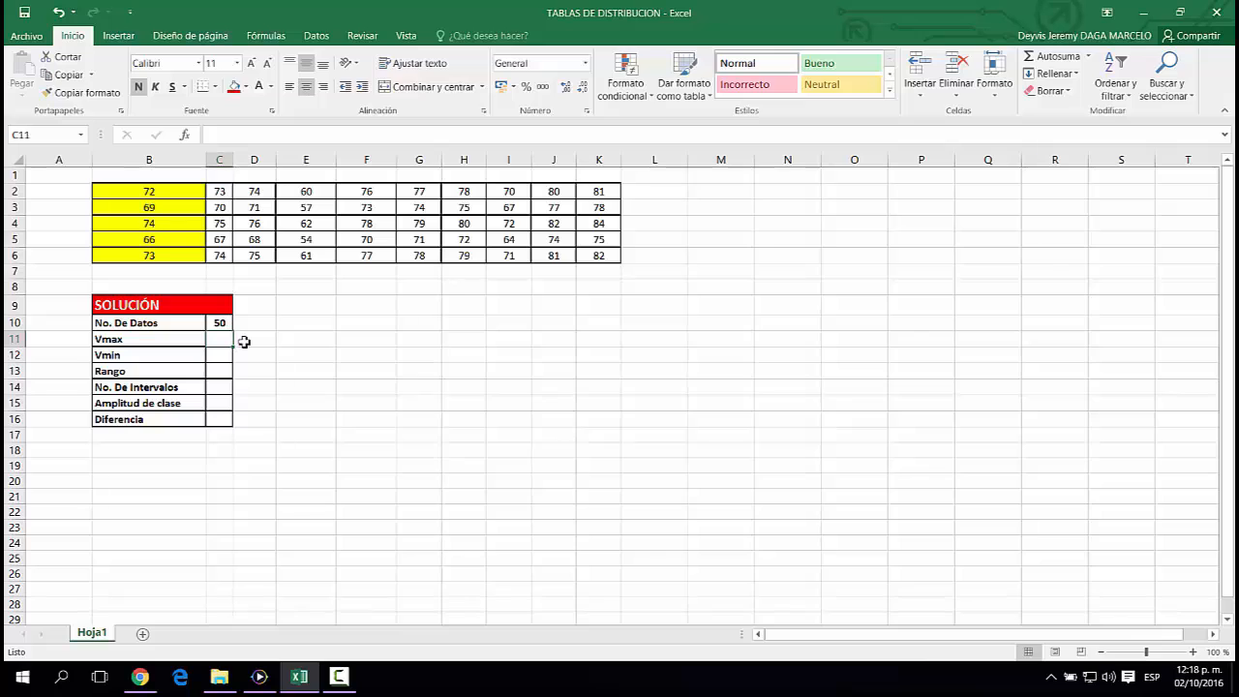
Calculate Vmax in C11 with the MAX function over the data table.
{"action": "type", "text": "=MA"}
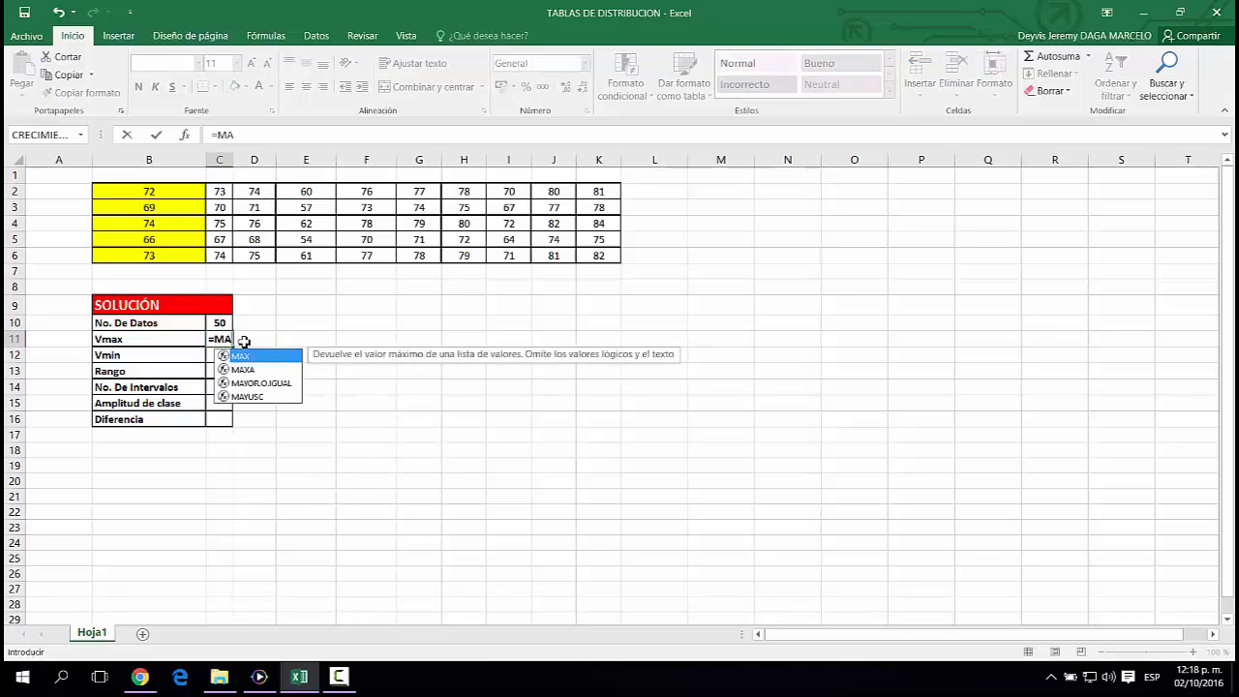
{"action": "key", "text": "Tab"}
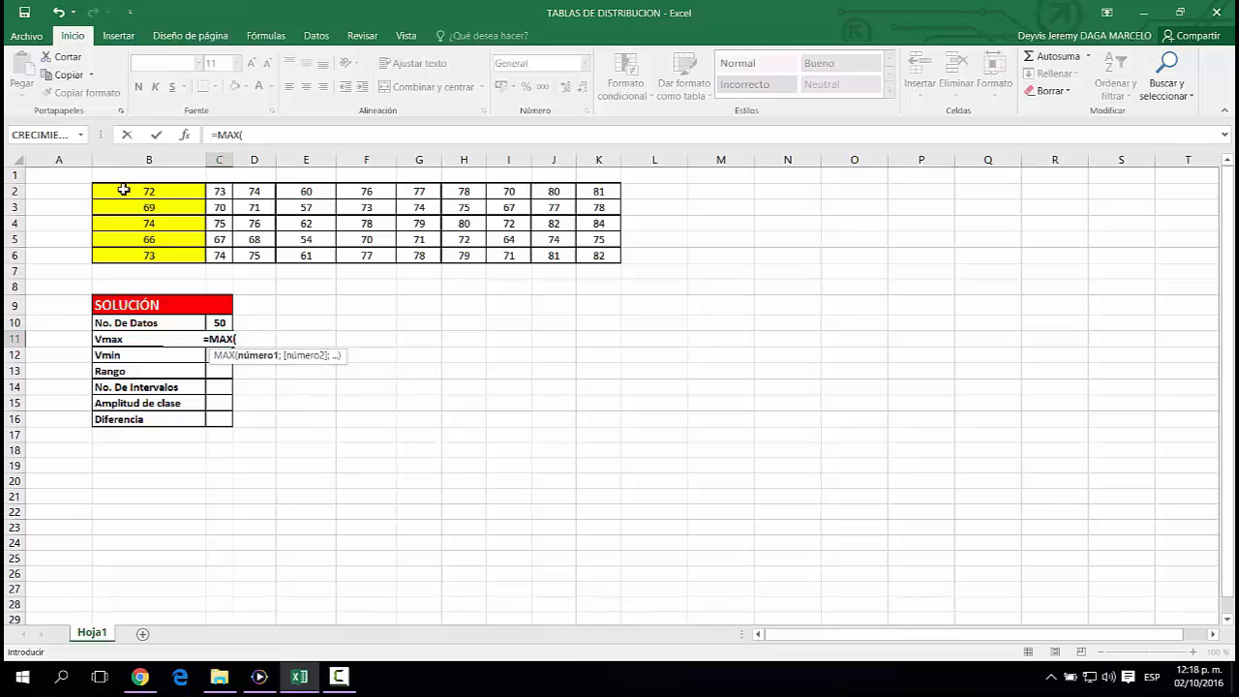
{"action": "left_click_drag", "start_coordinate": [124, 190], "coordinate": [564, 259]}
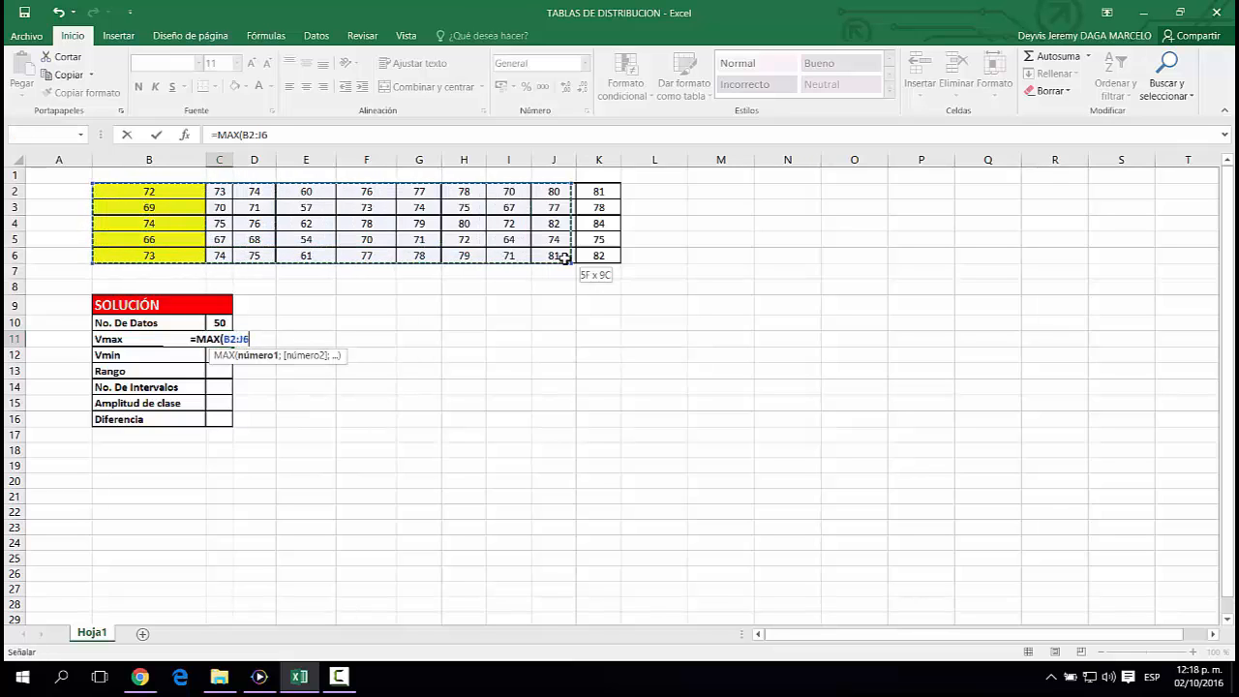
{"action": "key", "text": "Return"}
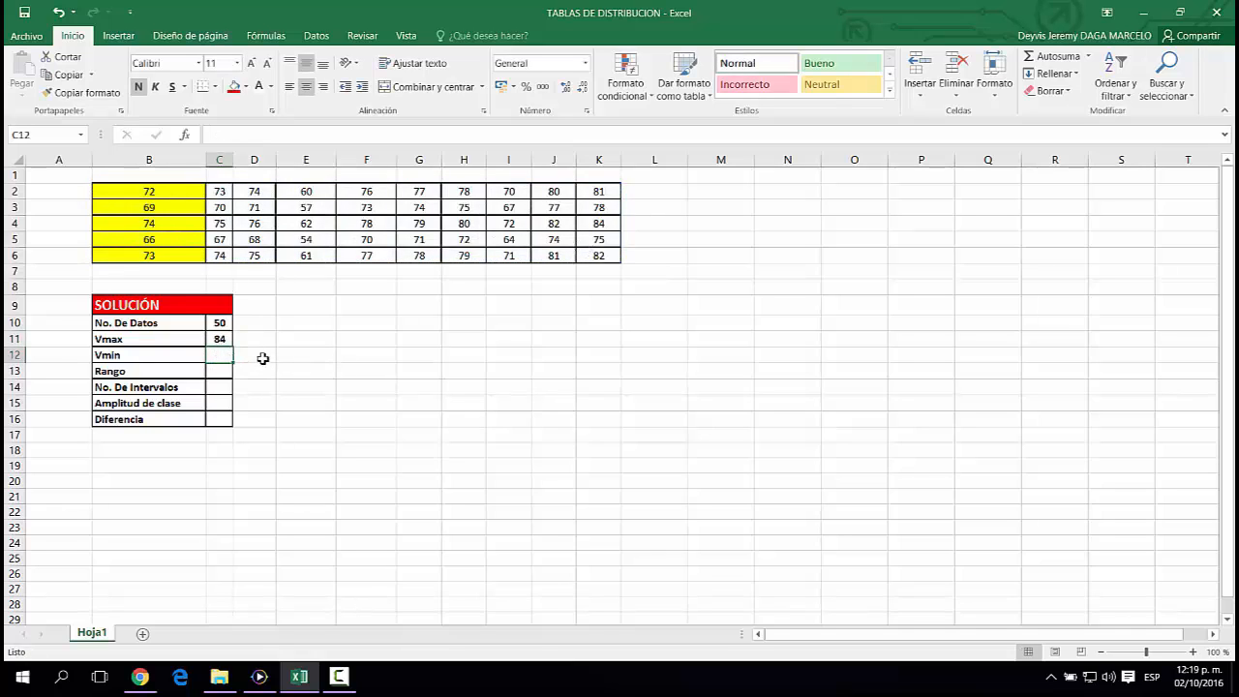
Calculate Vmin in C12 with the MIN function over B2:K6.
{"action": "type", "text": "="}
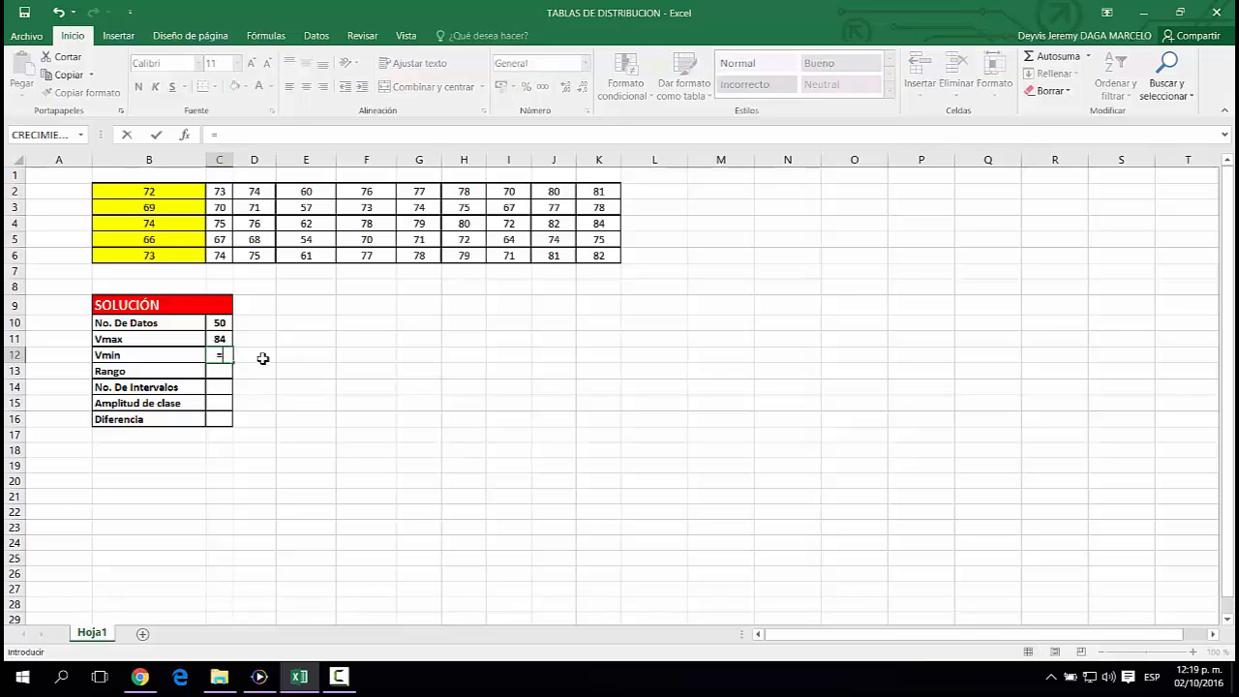
{"action": "type", "text": "MIN"}
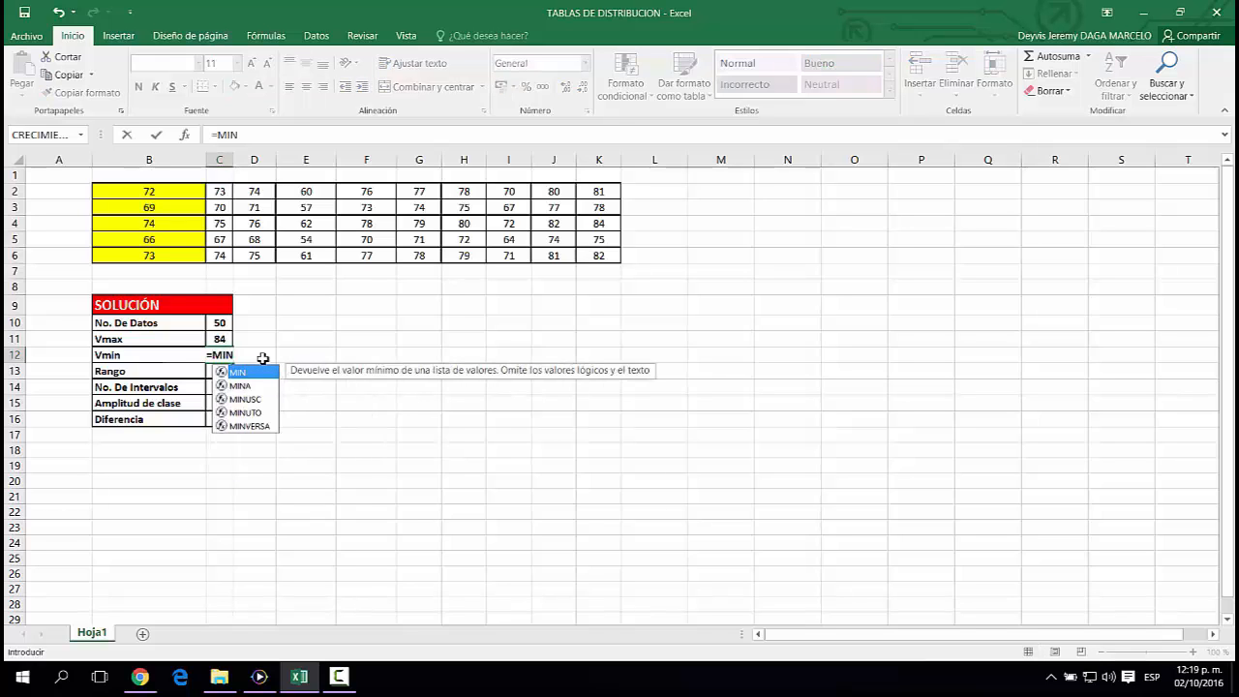
{"action": "type", "text": "("}
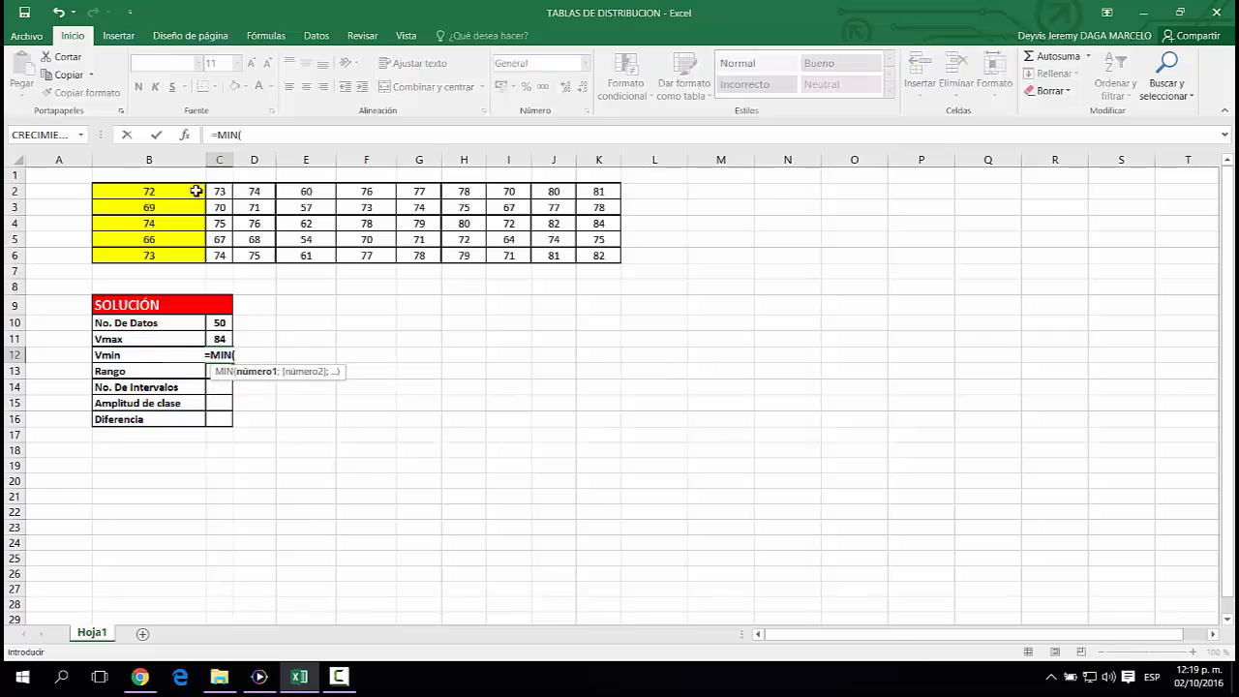
{"action": "left_click_drag", "start_coordinate": [124, 191], "coordinate": [601, 256]}
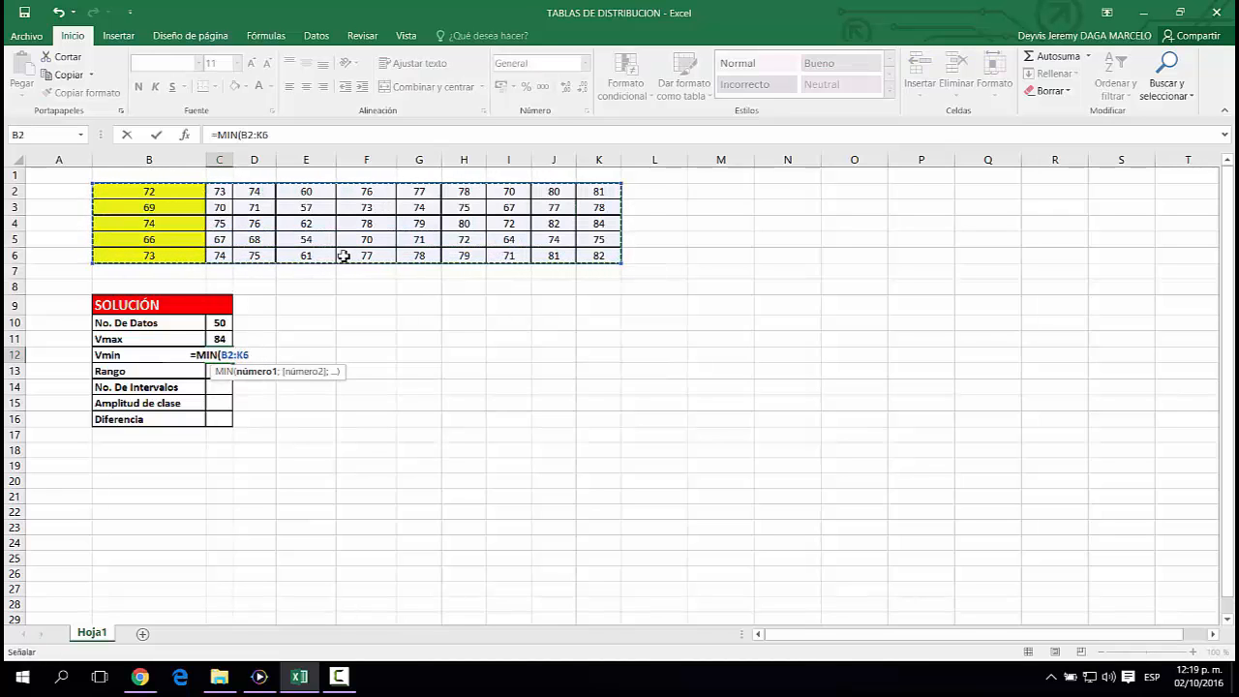
{"action": "key", "text": "Return"}
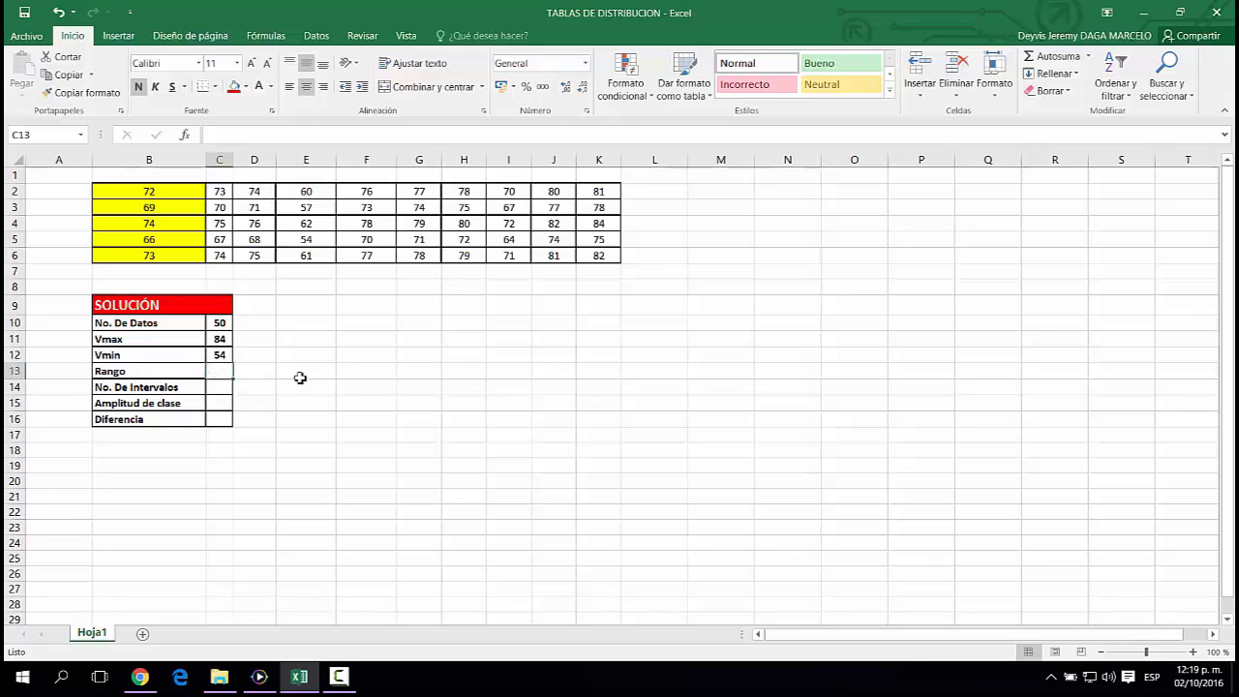
Calculate Rango in C13 by subtracting Vmin in C12 from Vmax in C11.
{"action": "type", "text": "="}
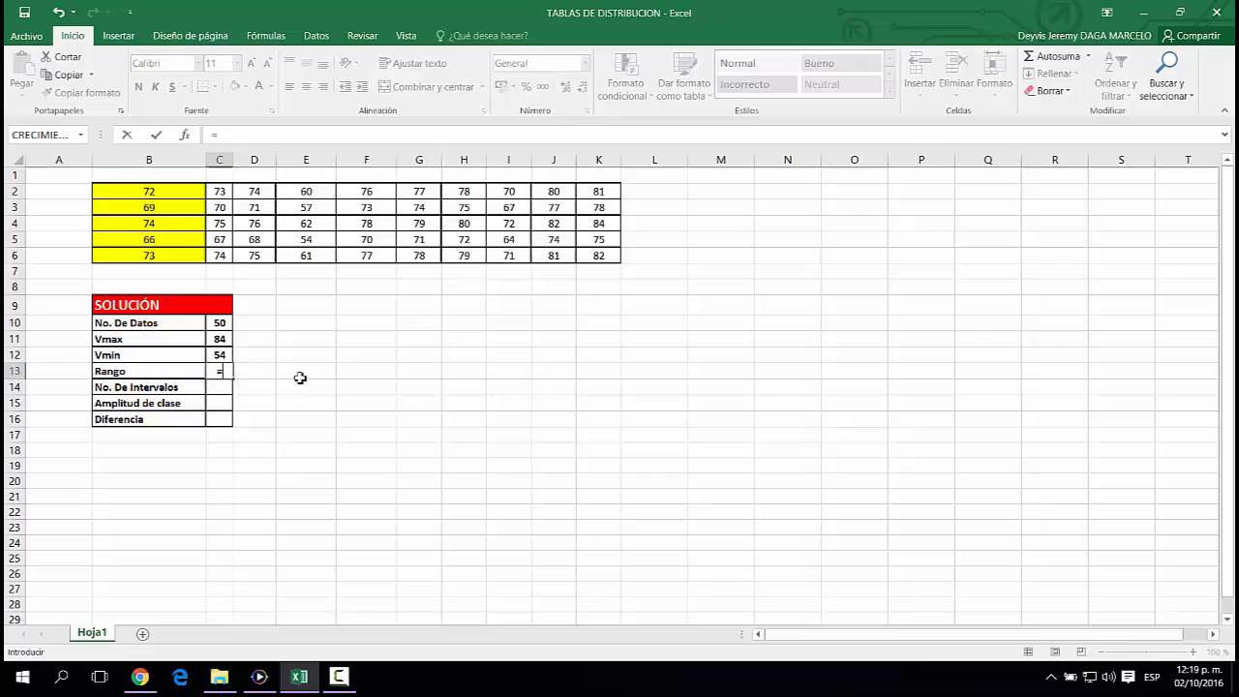
{"action": "left_click", "coordinate": [224, 339]}
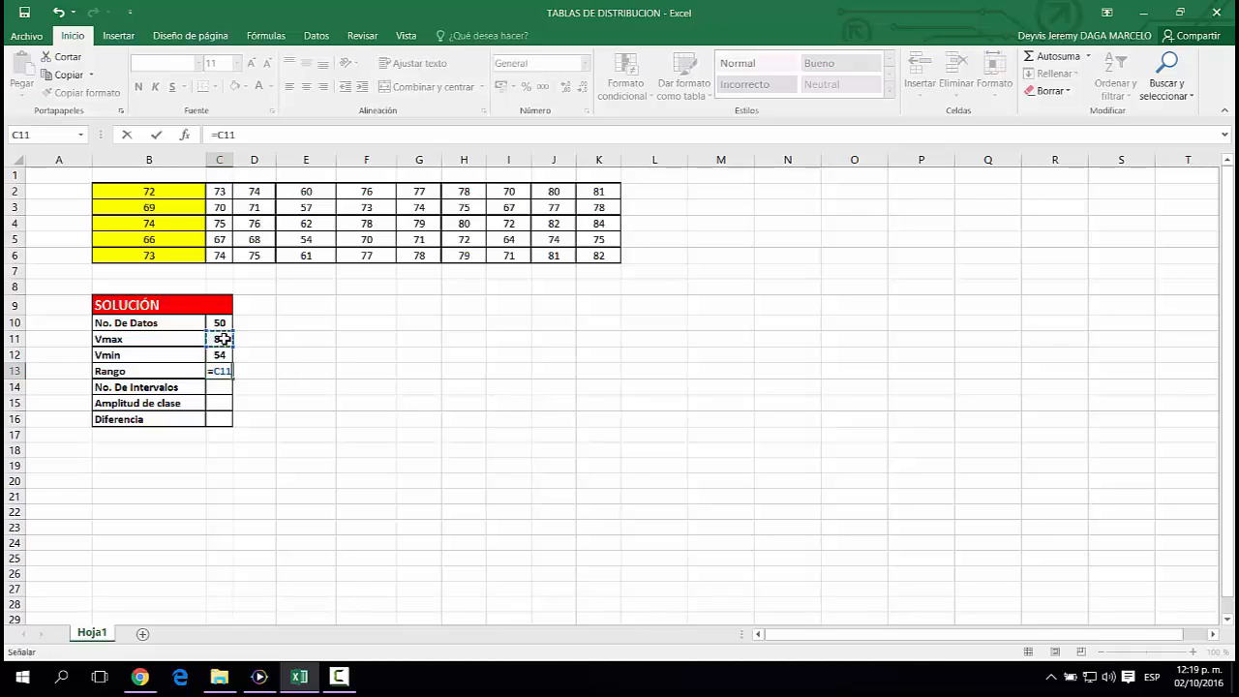
{"action": "type", "text": "-"}
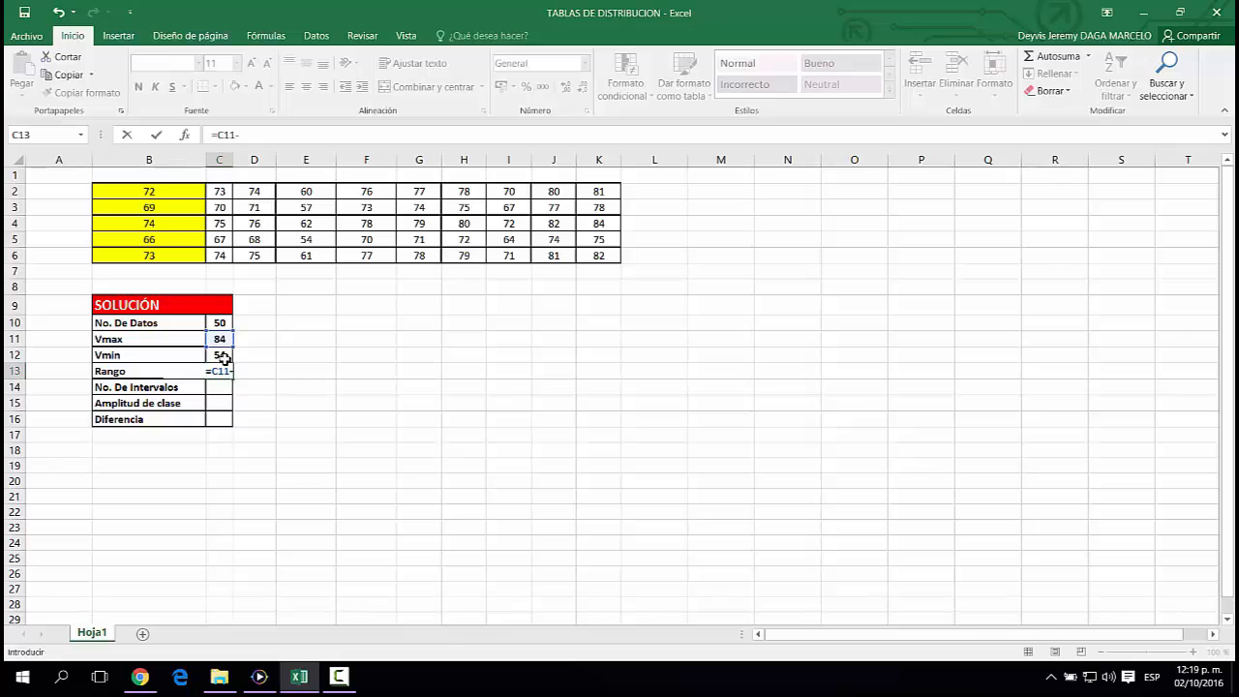
{"action": "left_click", "coordinate": [224, 358]}
{"action": "key", "text": "Return"}
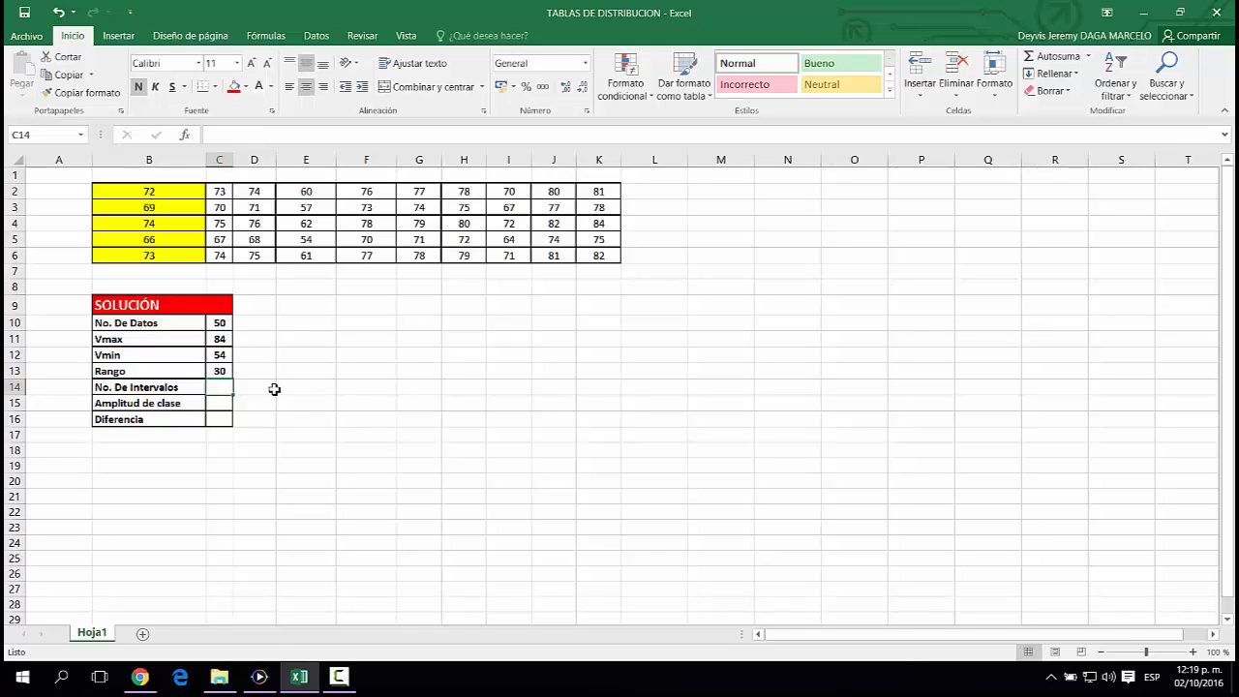
Calculate No. De Intervalos in C14 with the formula =1+3,3*(LOG10(50)).
{"action": "type", "text": "="}
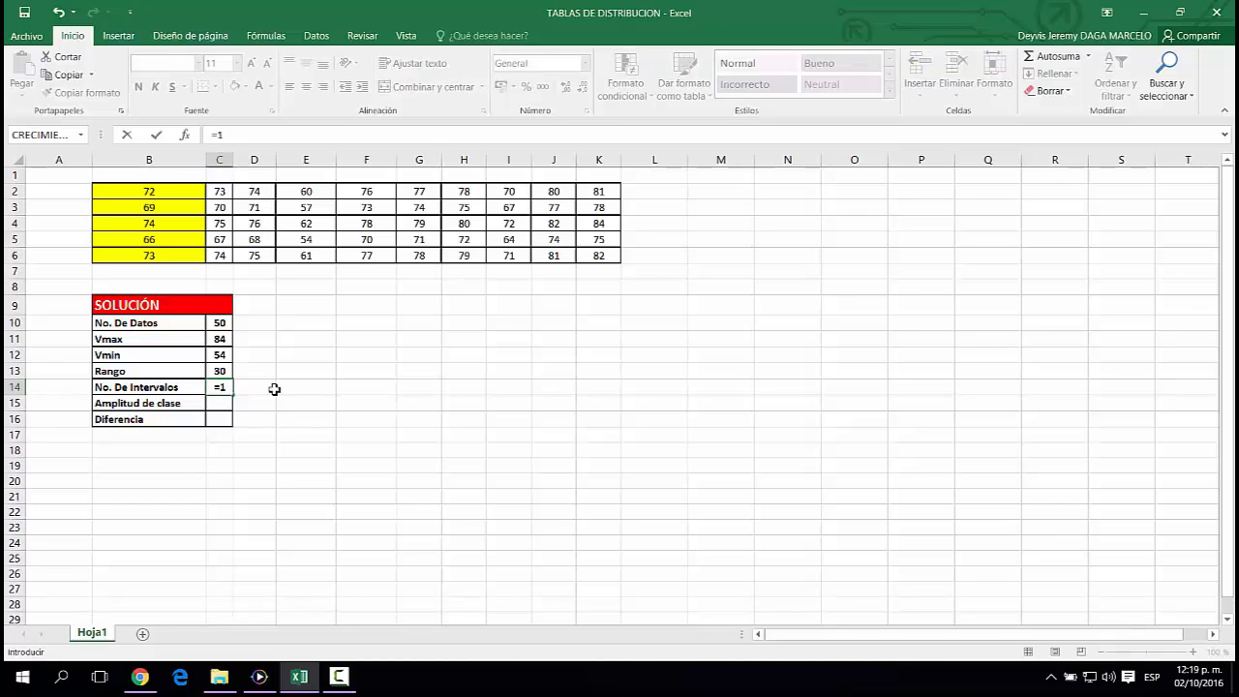
{"action": "type", "text": "1+3,3*(LO"}
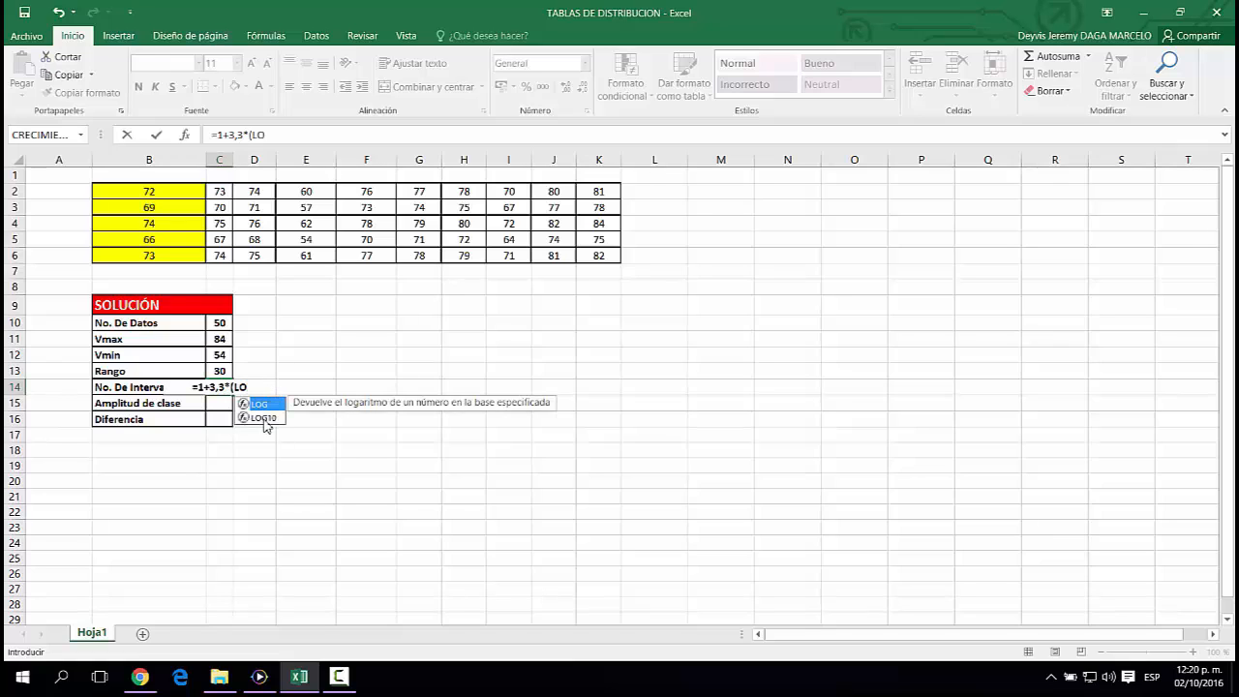
{"action": "double_click", "coordinate": [264, 418]}
{"action": "type", "text": "50"}
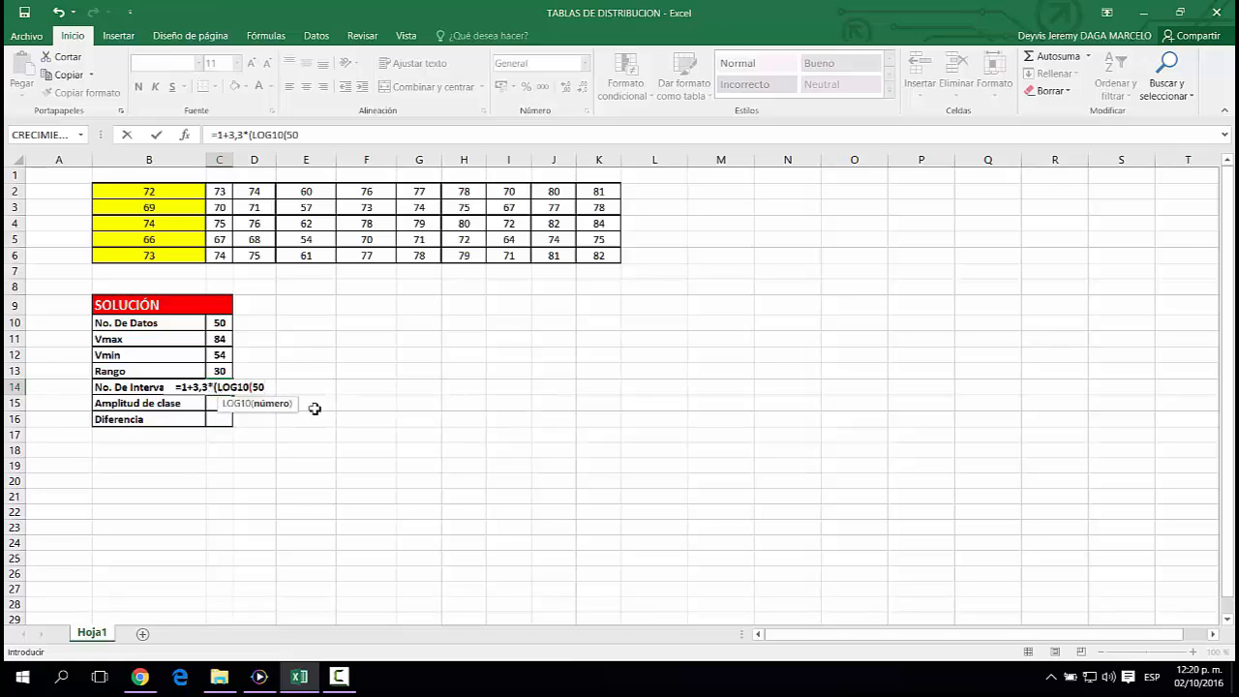
{"action": "type", "text": "))"}
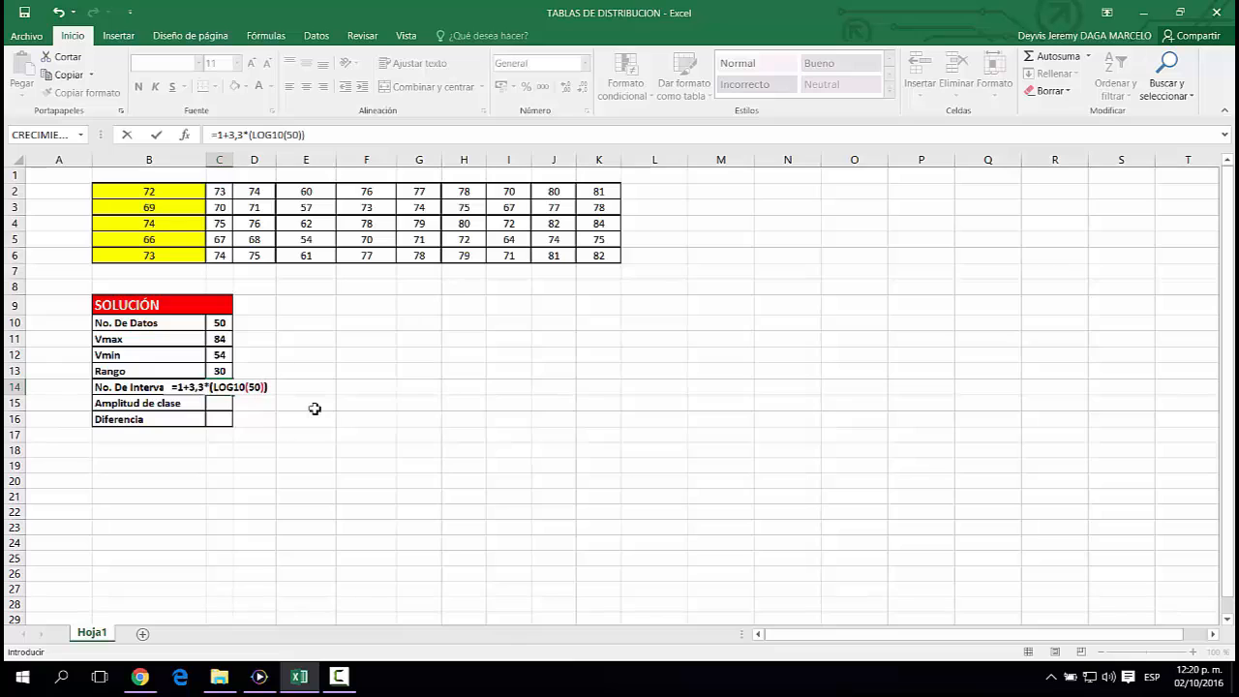
{"action": "key", "text": "Return"}
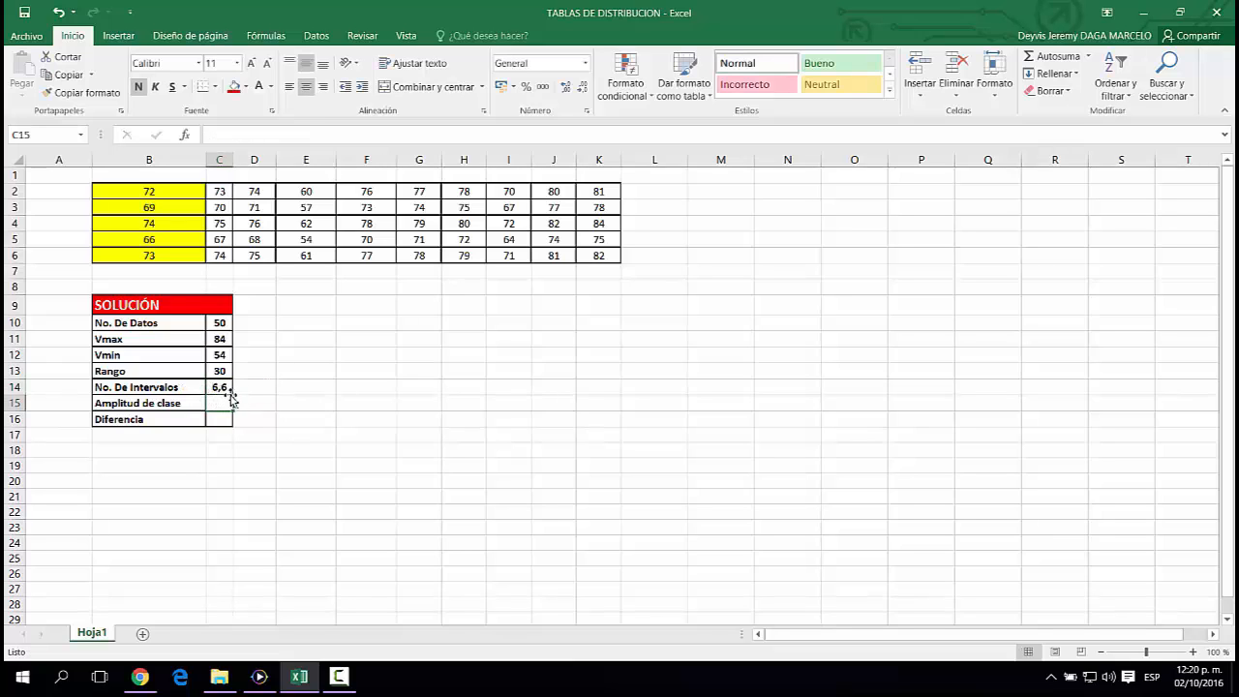
Enter the whole number of intervals, 6, in D14 beside the No. De Intervalos result.
{"action": "left_click", "coordinate": [264, 390]}
{"action": "type", "text": "6"}
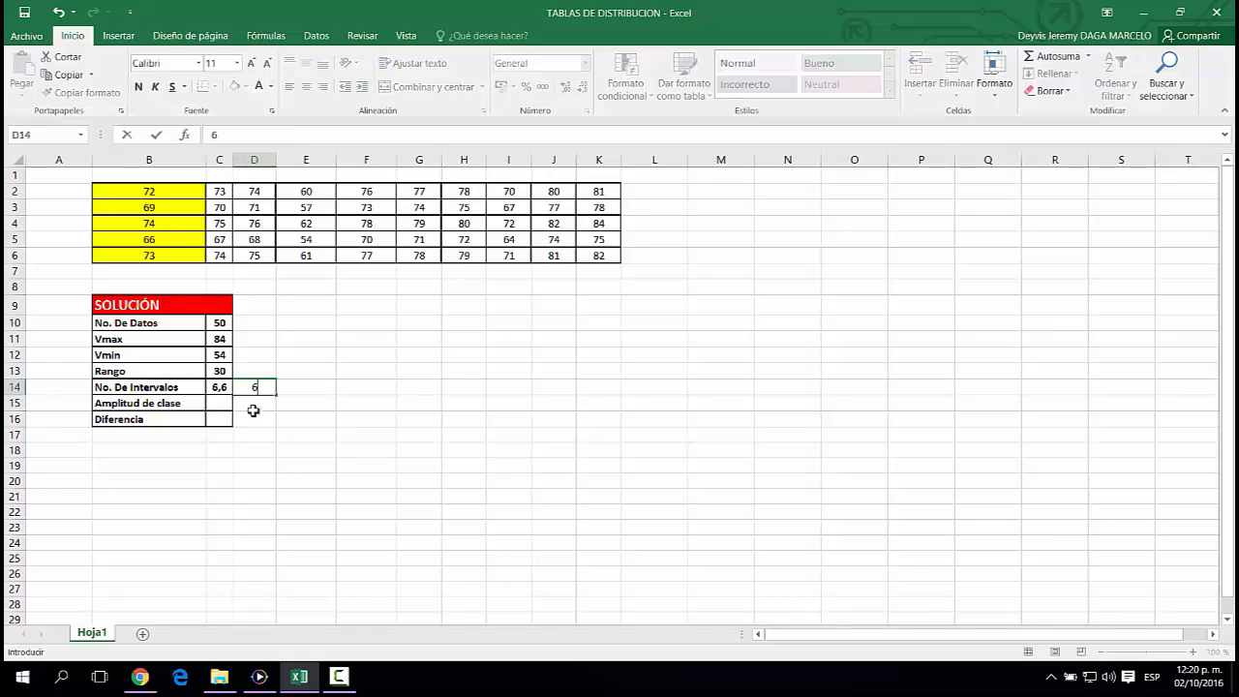
{"action": "key", "text": "Return"}
Calculate Amplitud de clase in C15 with the formula =C13/D14.
{"action": "left_click", "coordinate": [223, 405]}
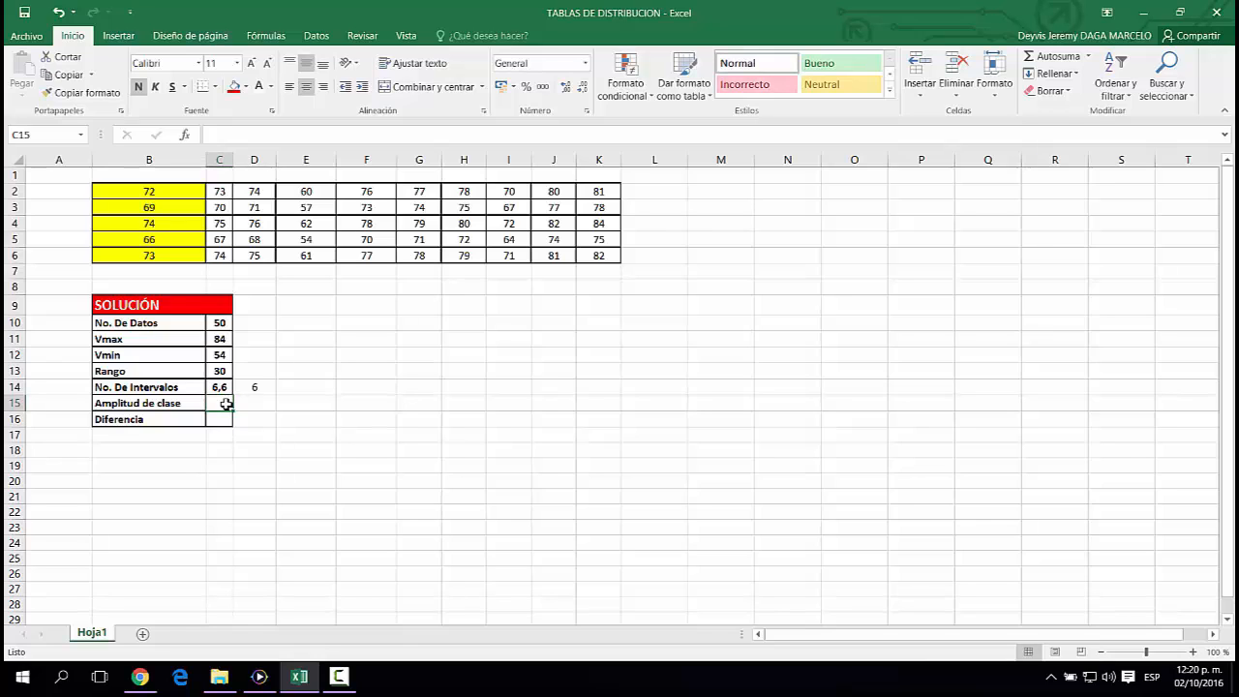
{"action": "type", "text": "="}
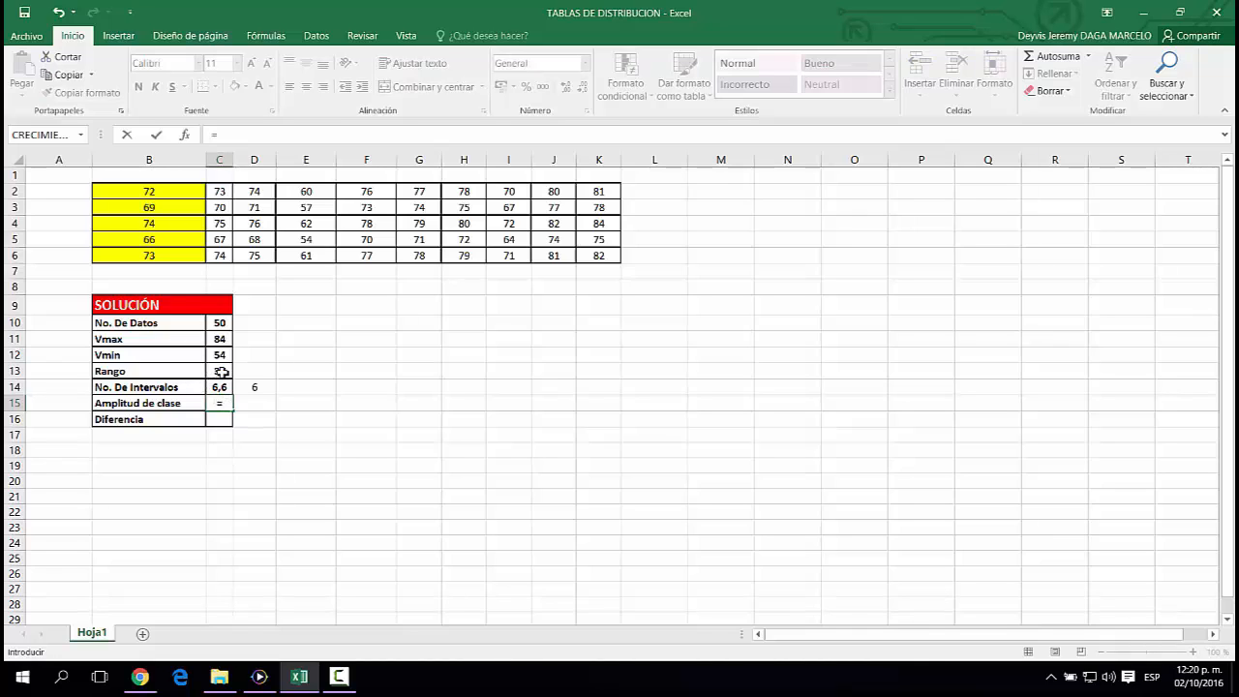
{"action": "left_click", "coordinate": [220, 372]}
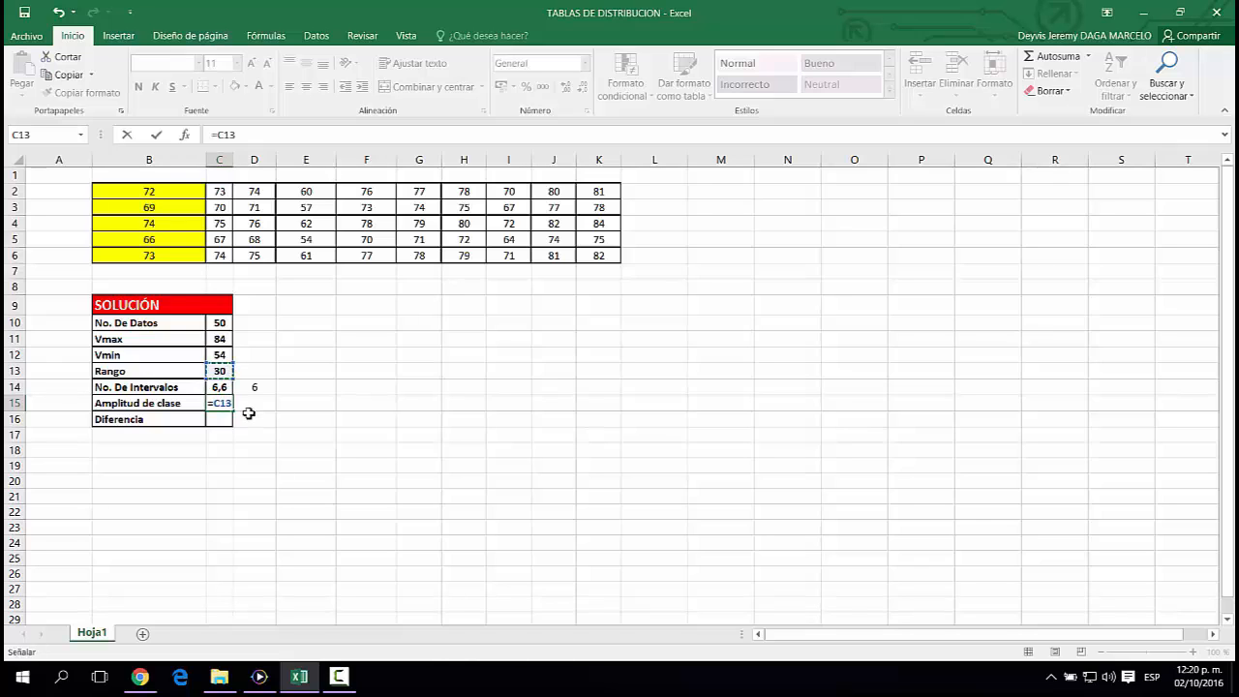
{"action": "type", "text": "/"}
{"action": "left_click", "coordinate": [275, 387]}
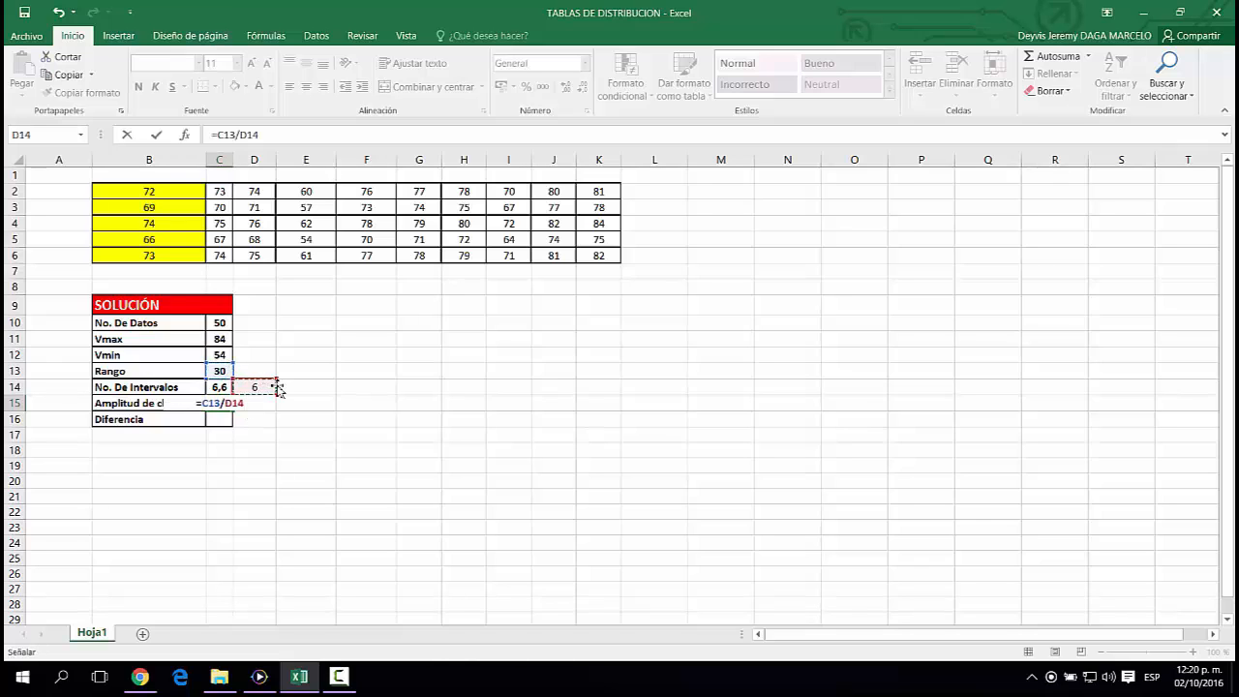
{"action": "key", "text": "Return"}
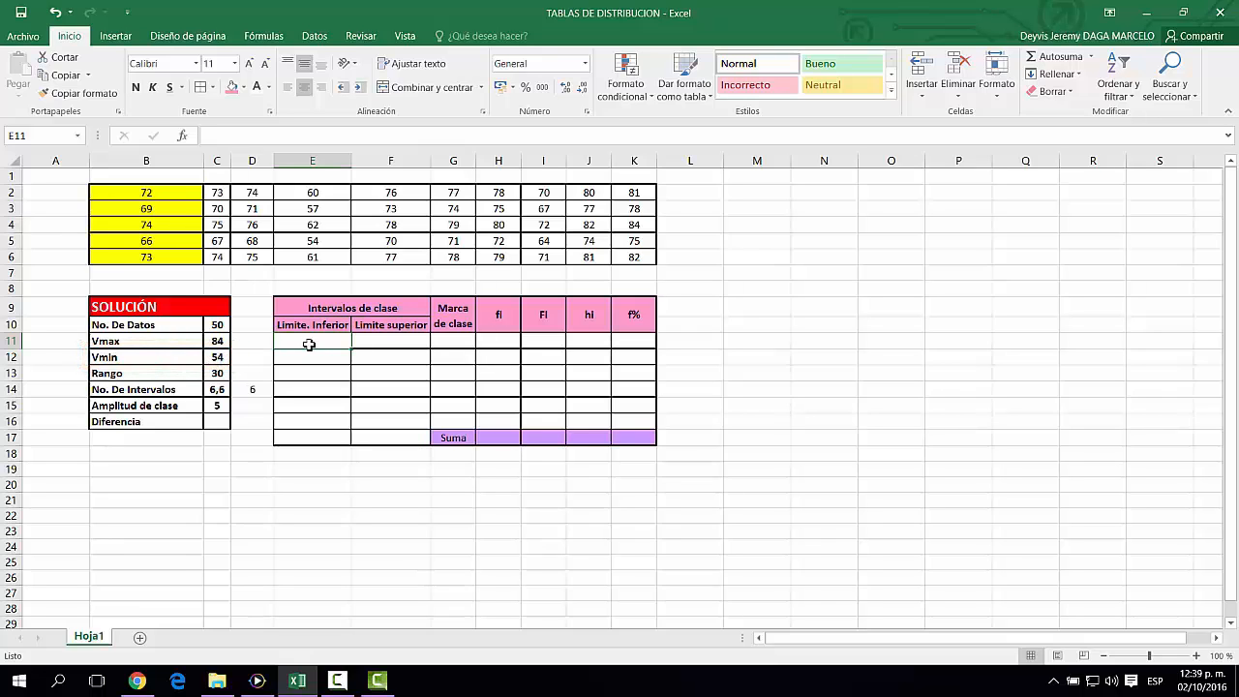
Enter 53 as the first lower class limit in E11 and 1 as the Diferencia in C16.
{"action": "type", "text": "54"}
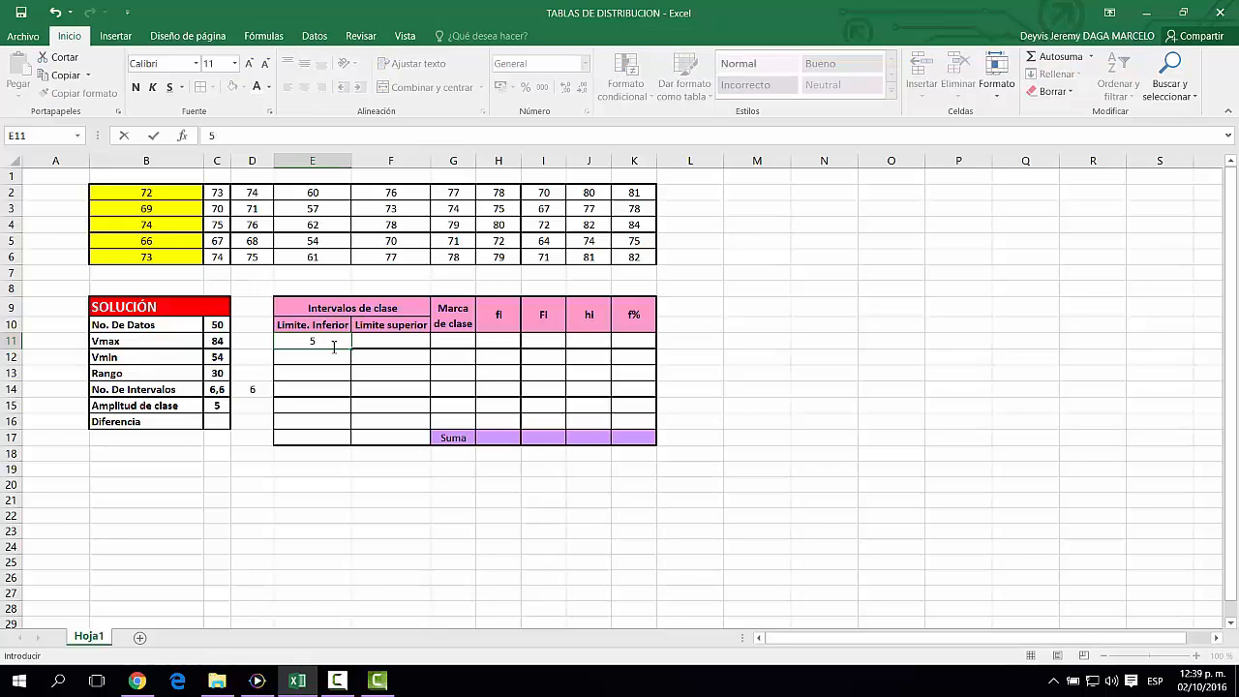
{"action": "left_click", "coordinate": [221, 423]}
{"action": "type", "text": "1"}
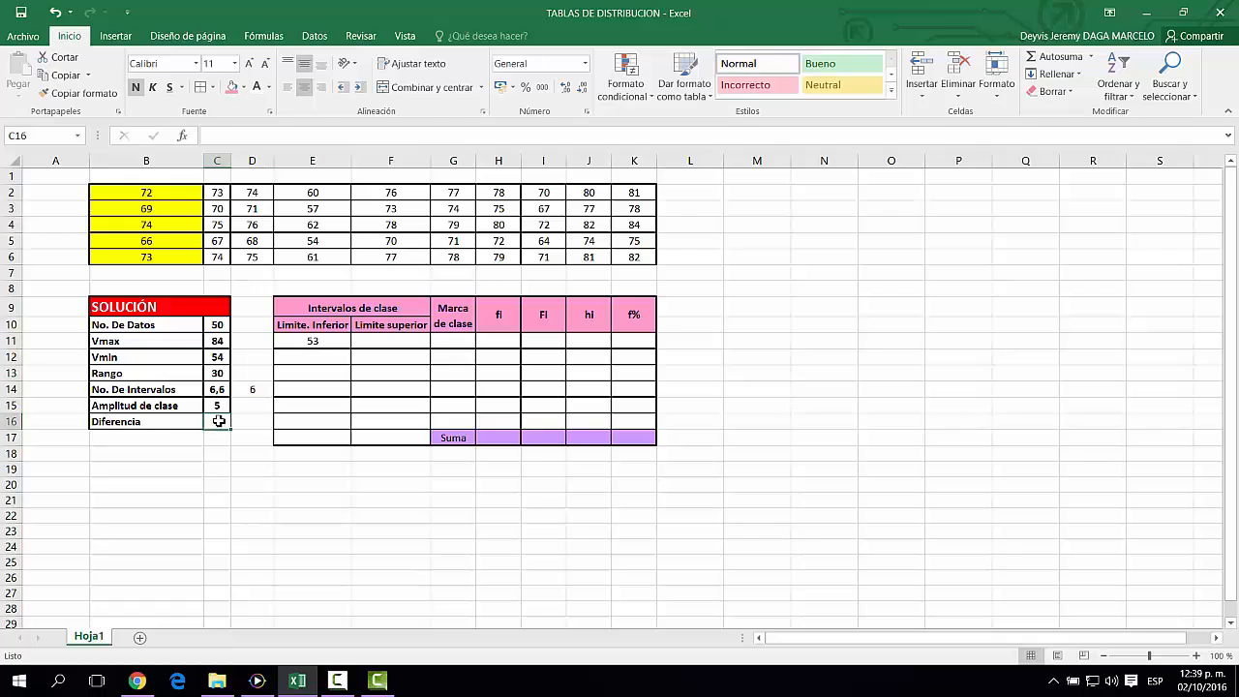
{"action": "left_click", "coordinate": [331, 376]}
Calculate the first Limite superior in F11 with the formula =E11+C15.
{"action": "left_click", "coordinate": [372, 339]}
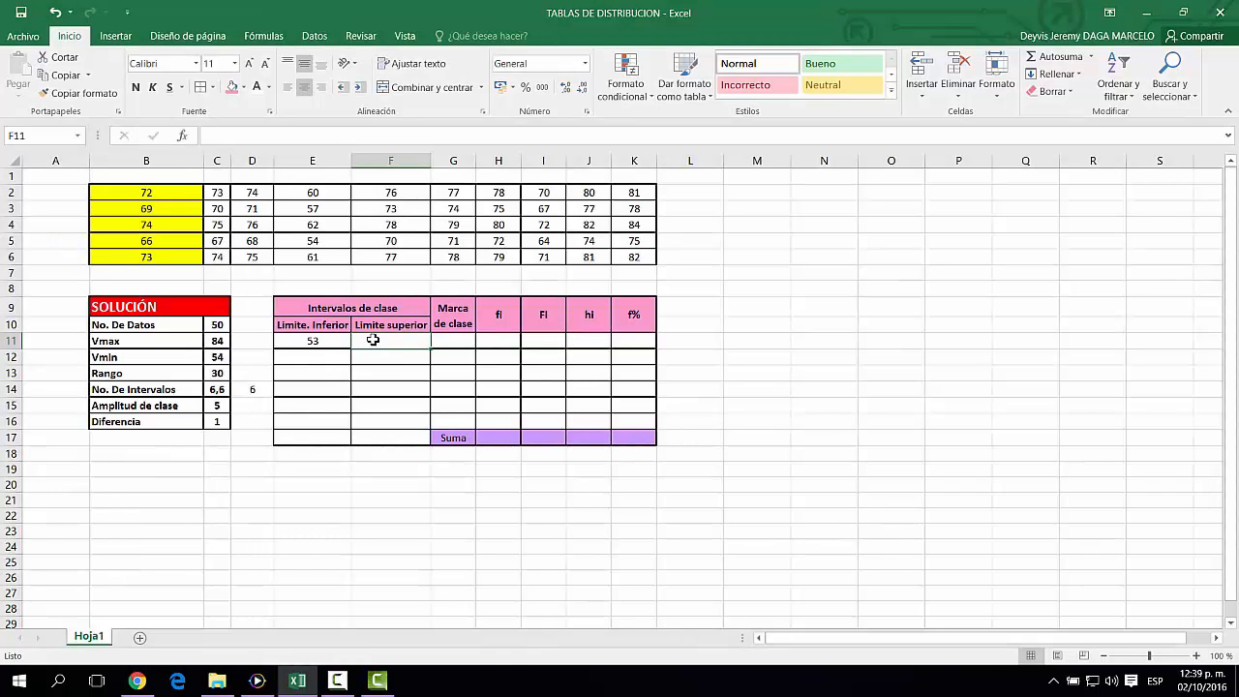
{"action": "type", "text": "="}
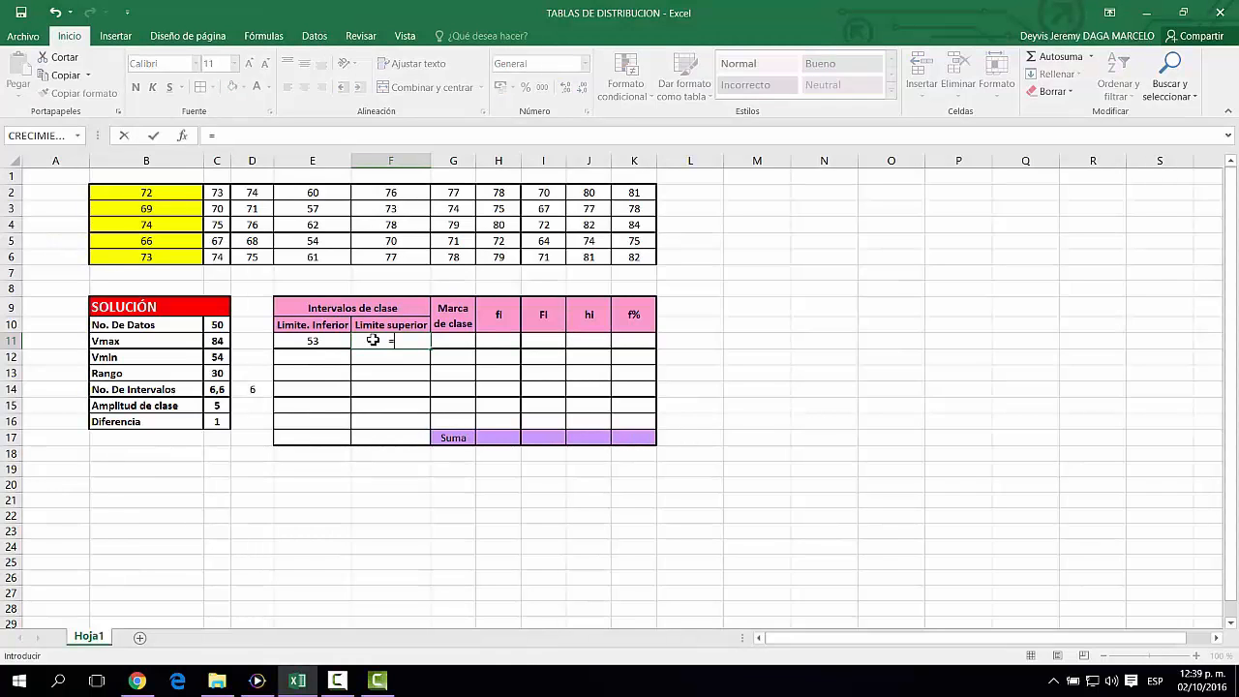
{"action": "left_click", "coordinate": [326, 346]}
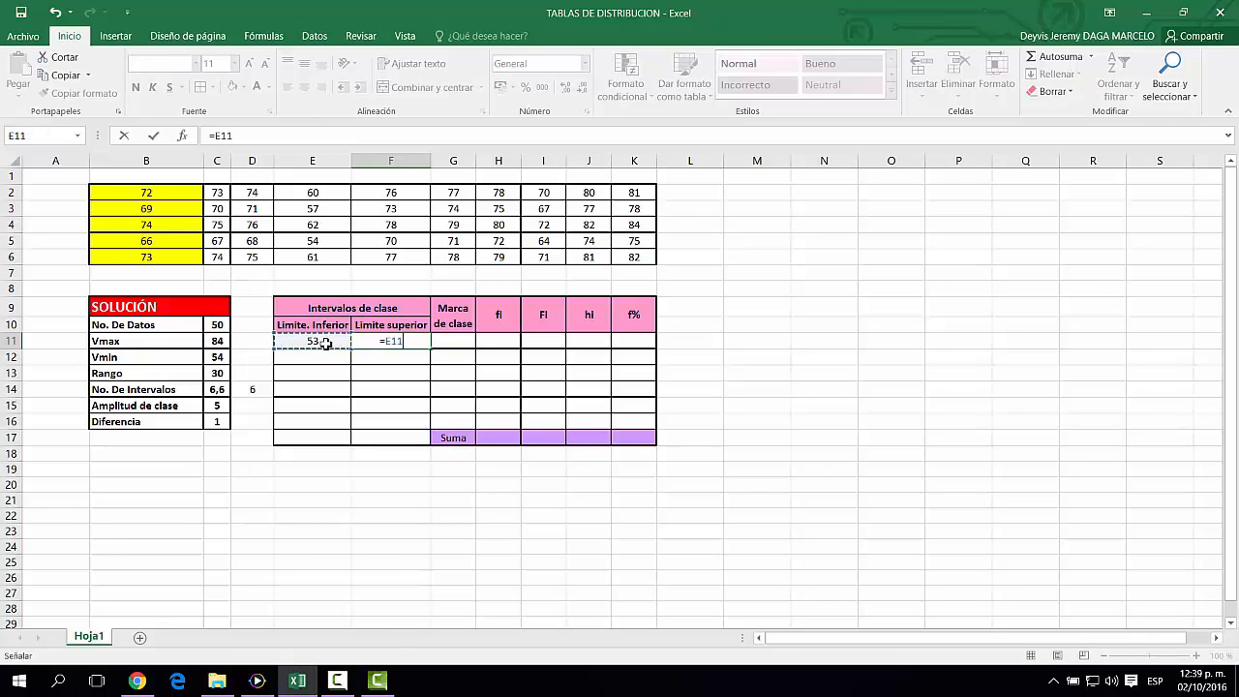
{"action": "type", "text": "+"}
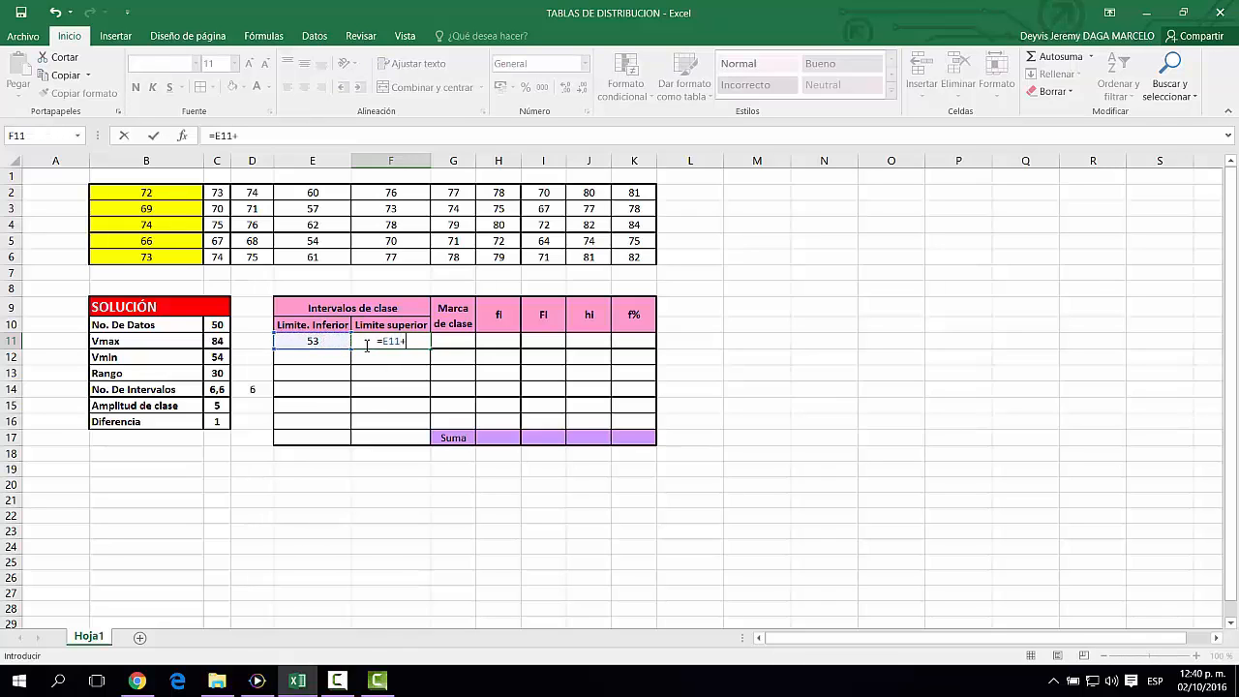
{"action": "left_click", "coordinate": [219, 406]}
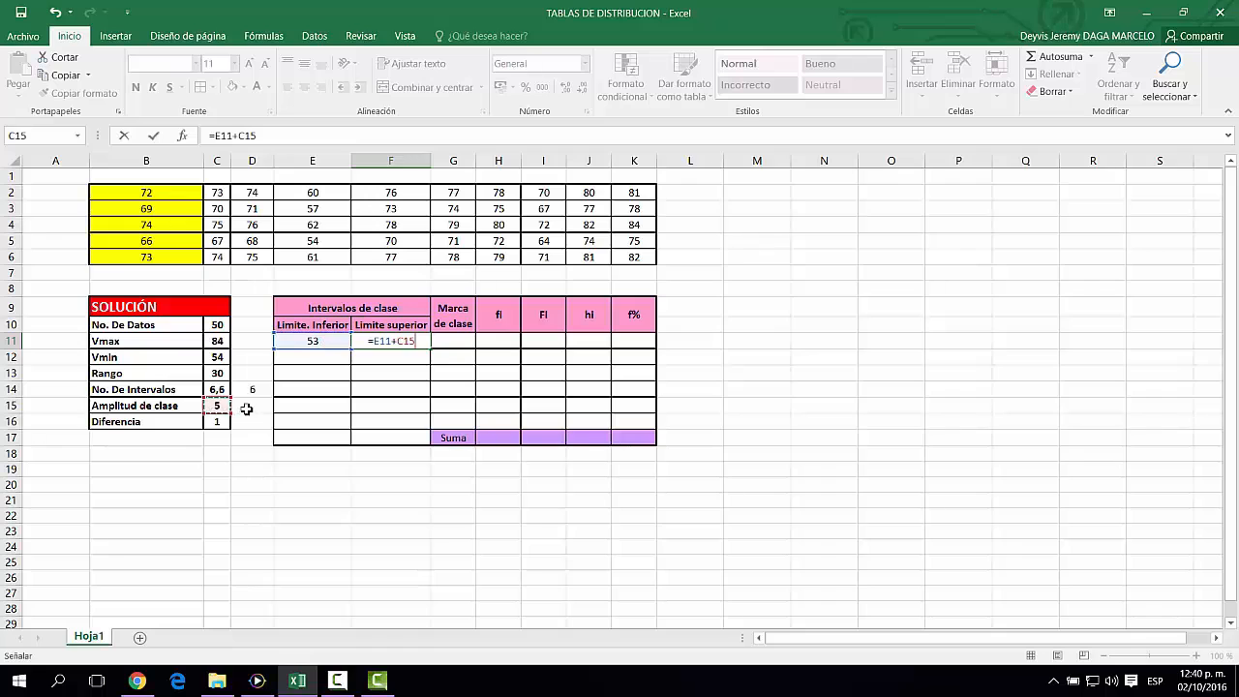
{"action": "key", "text": "Return"}
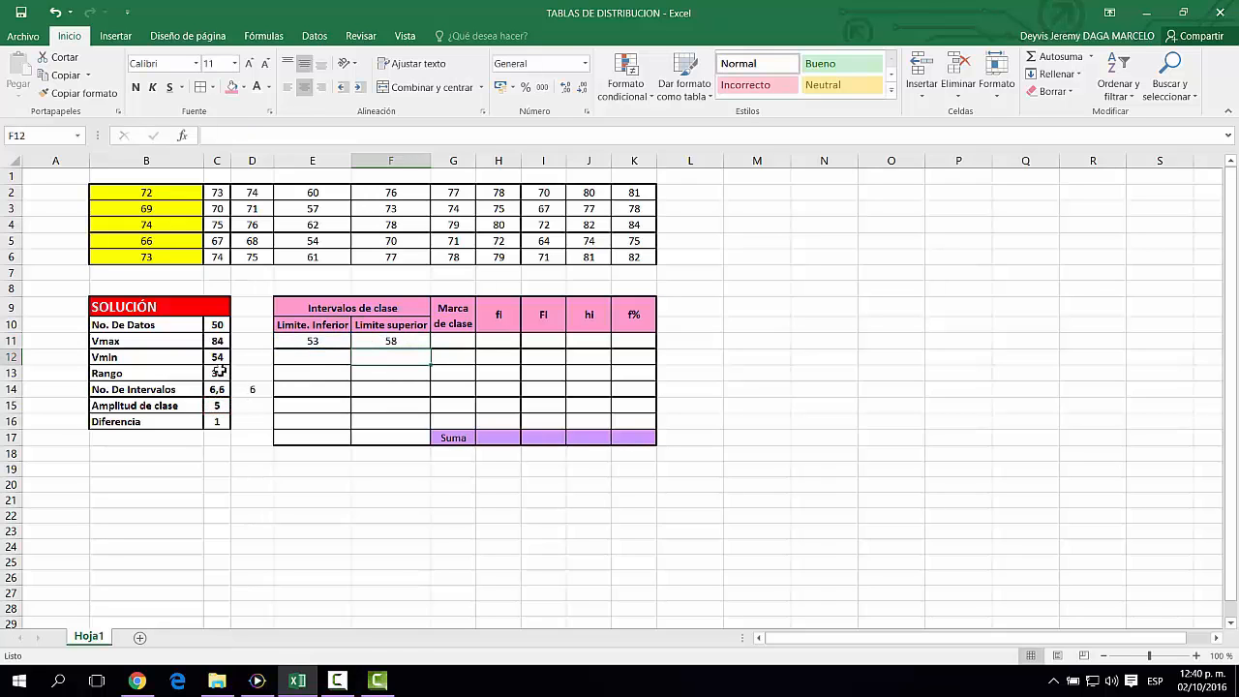
Calculate the second Limite Inferior in E12 with the formula =F11+C16.
{"action": "left_click", "coordinate": [316, 357]}
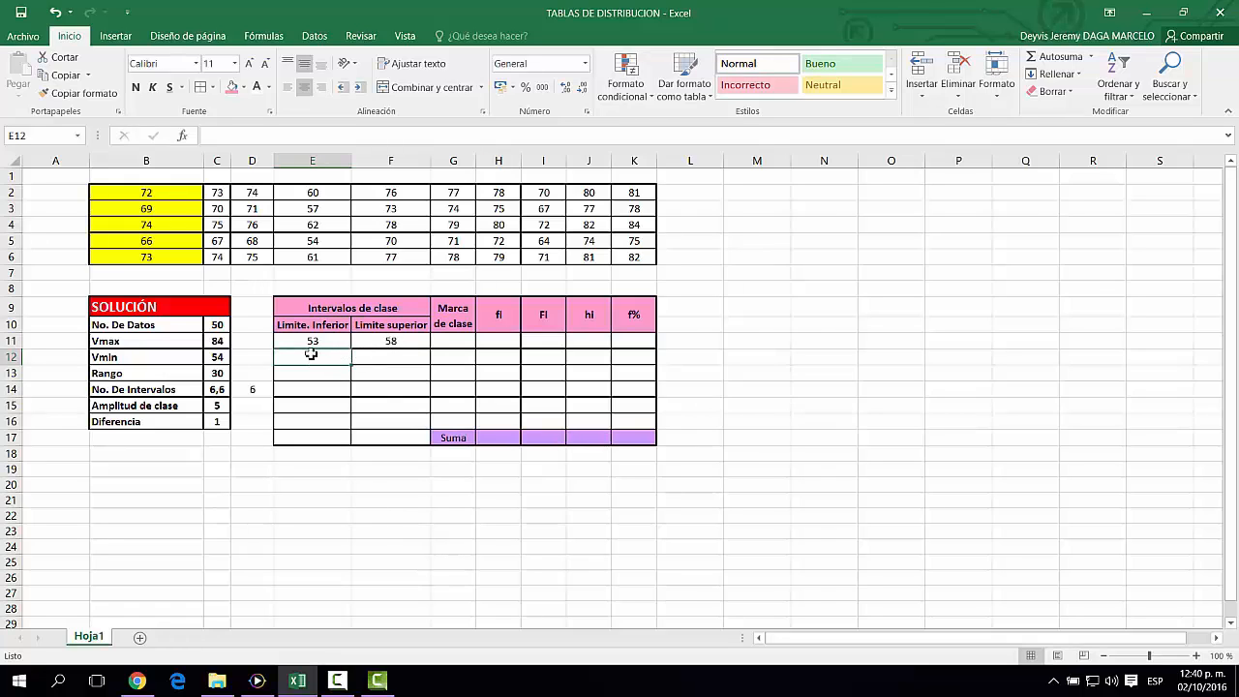
{"action": "type", "text": "="}
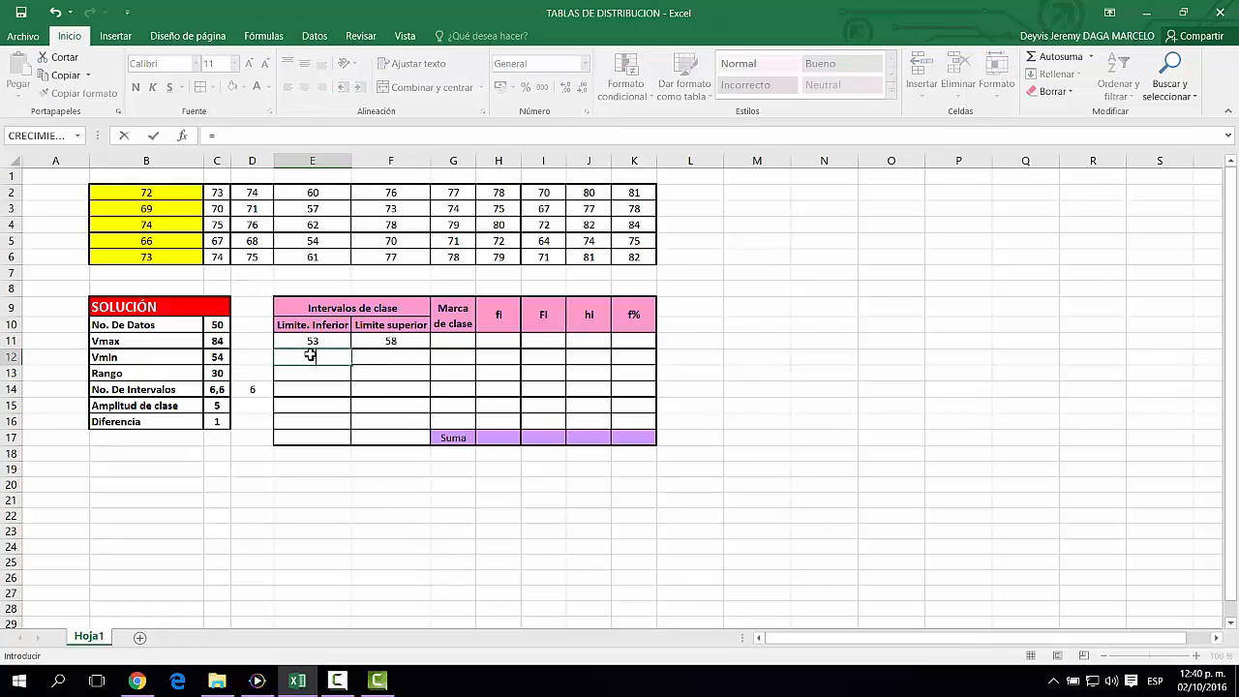
{"action": "left_click", "coordinate": [392, 341]}
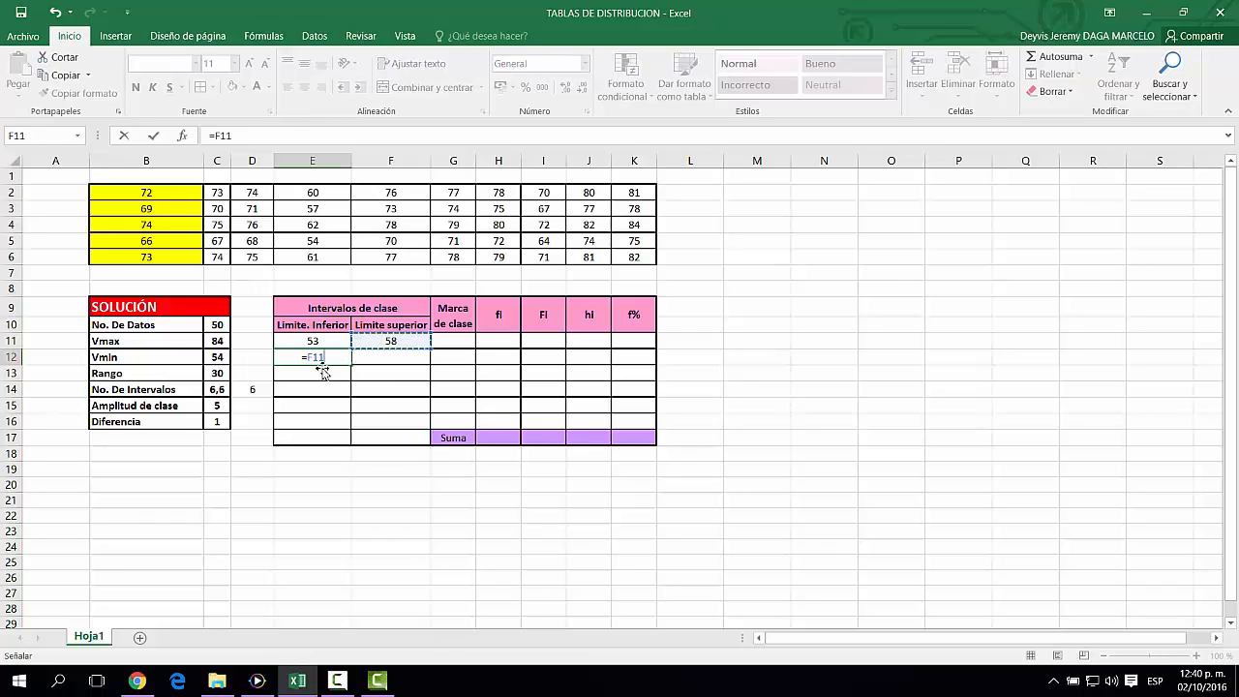
{"action": "type", "text": "+"}
{"action": "left_click", "coordinate": [211, 421]}
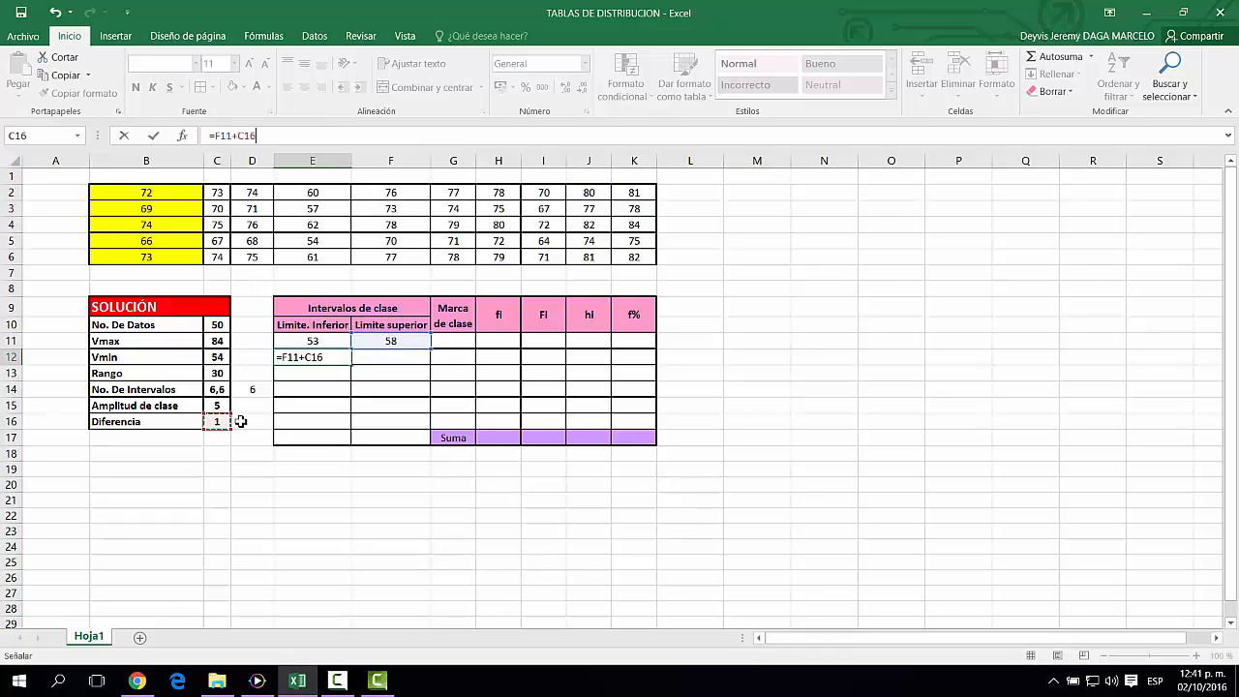
{"action": "key", "text": "Return"}
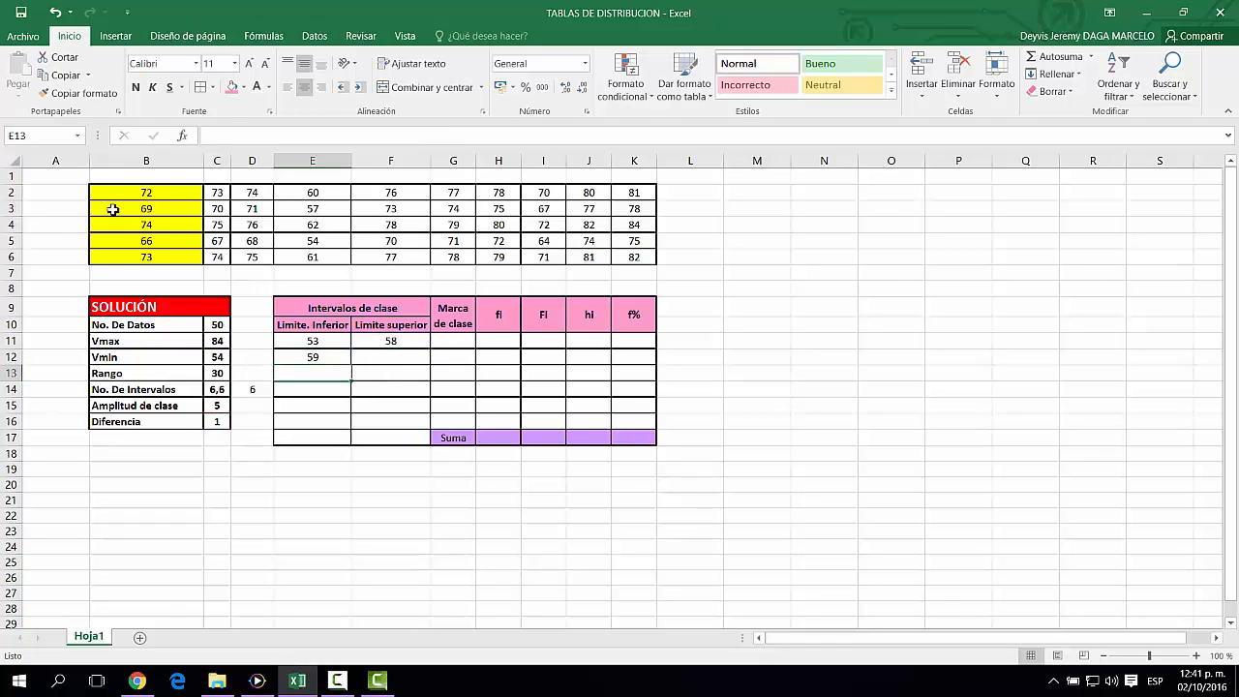
Calculate the second Limite superior in F12 with the formula =E12+C15.
{"action": "left_click", "coordinate": [384, 356]}
{"action": "type", "text": "="}
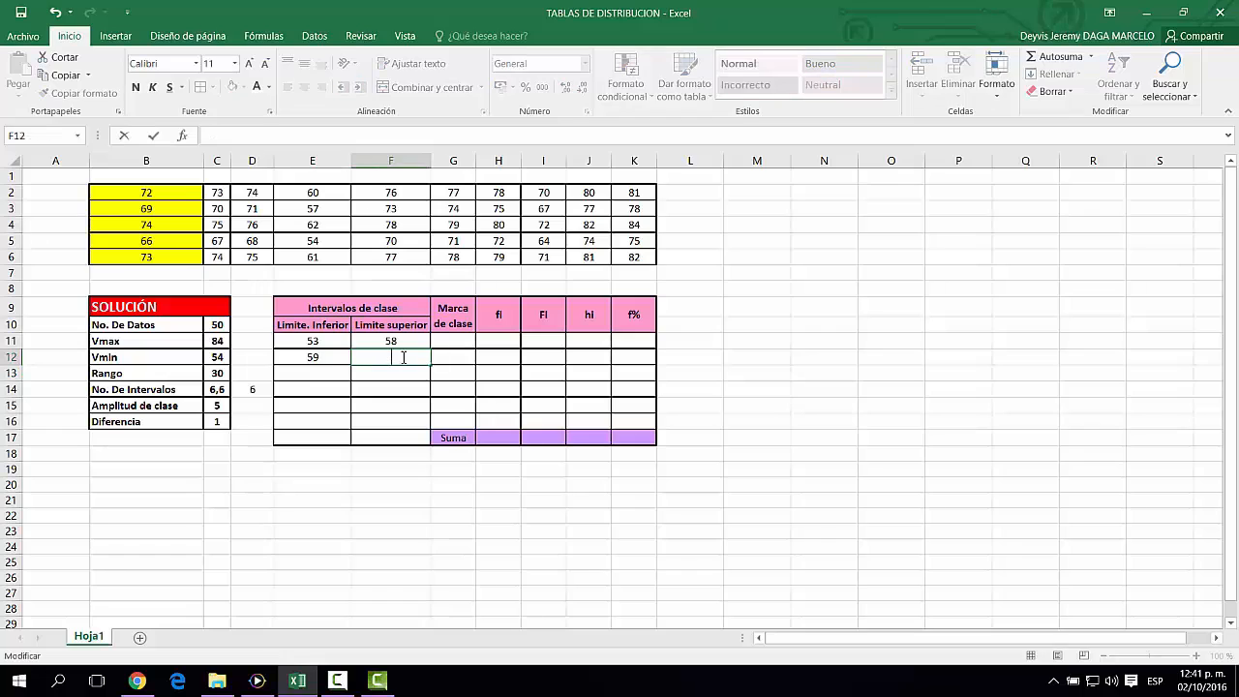
{"action": "left_click", "coordinate": [312, 357]}
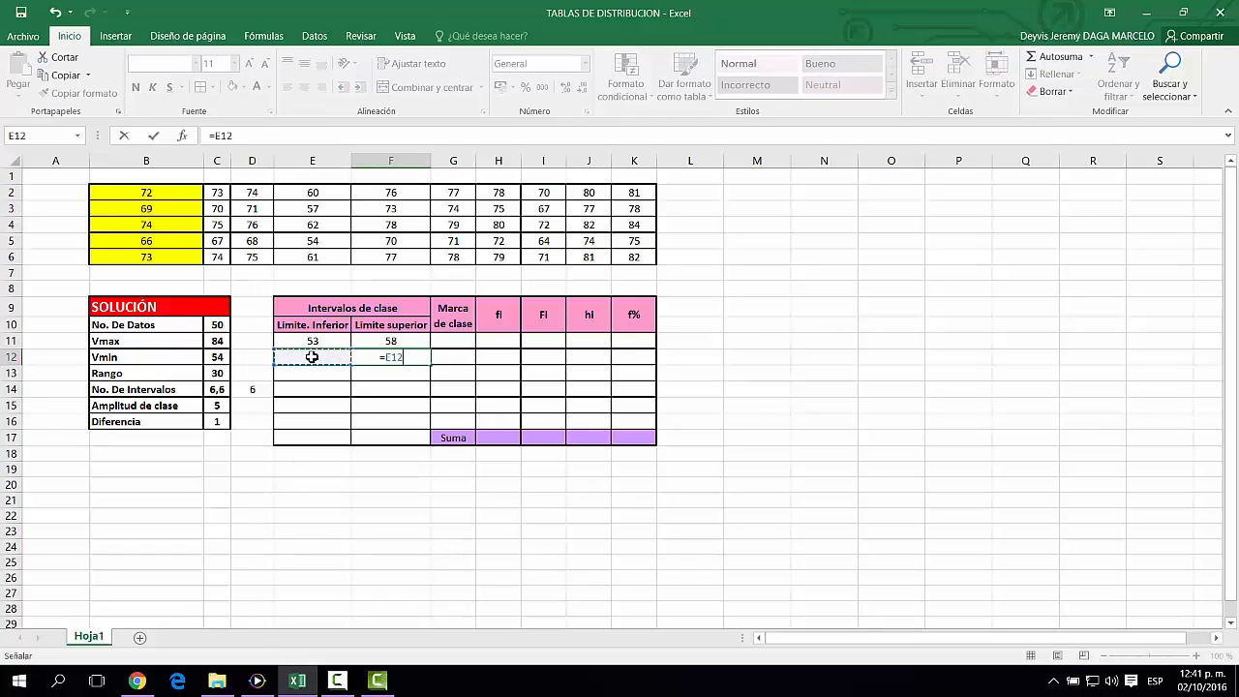
{"action": "type", "text": "+"}
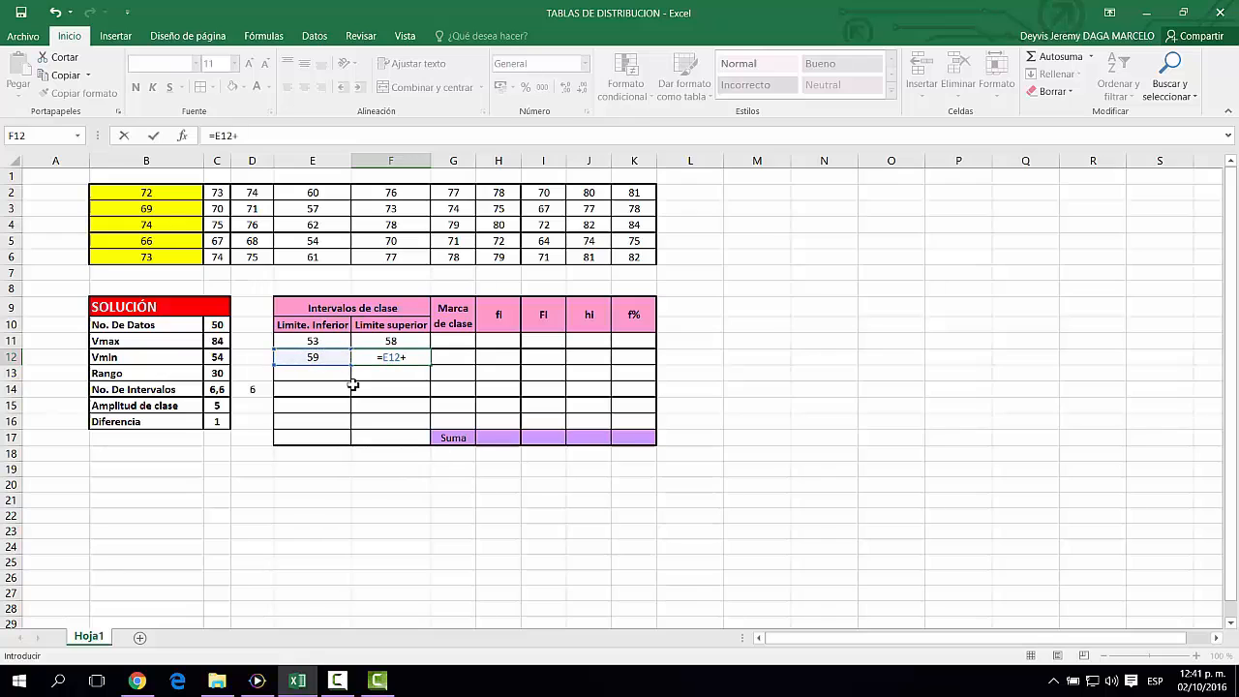
{"action": "left_click", "coordinate": [217, 406]}
{"action": "key", "text": "Return"}
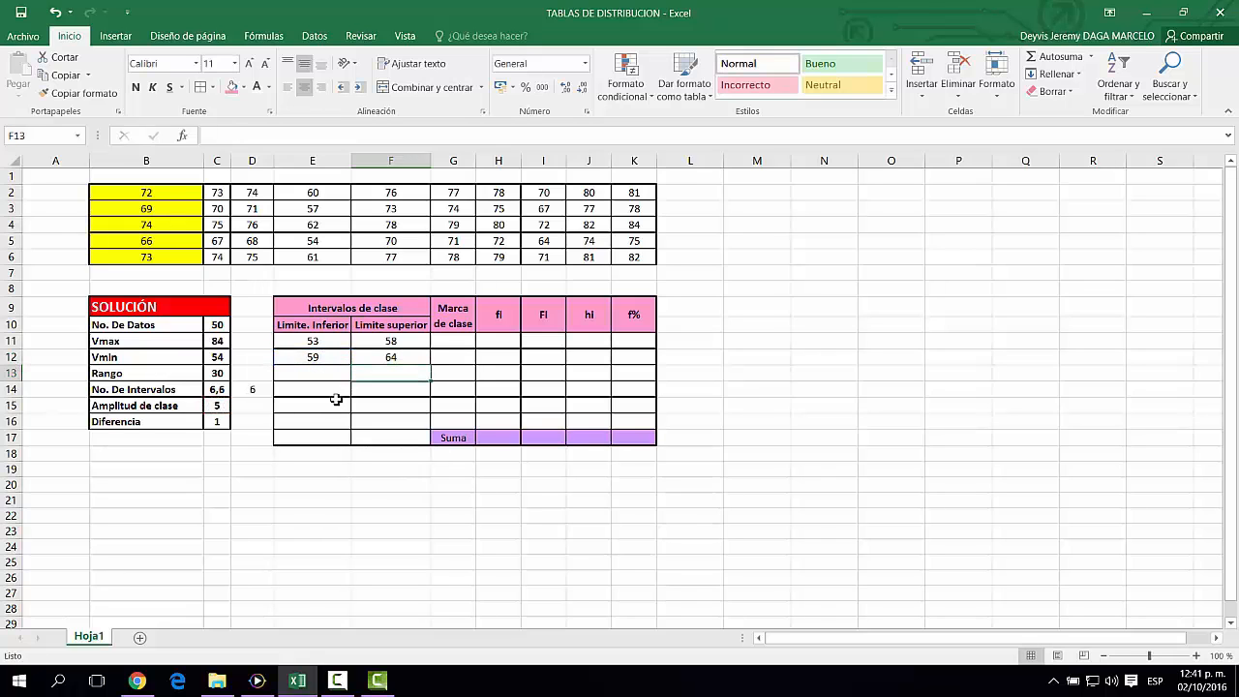
Make the Diferencia reference in E12 absolute so the formula reads =F11+$C$16.
{"action": "left_click", "coordinate": [318, 357]}
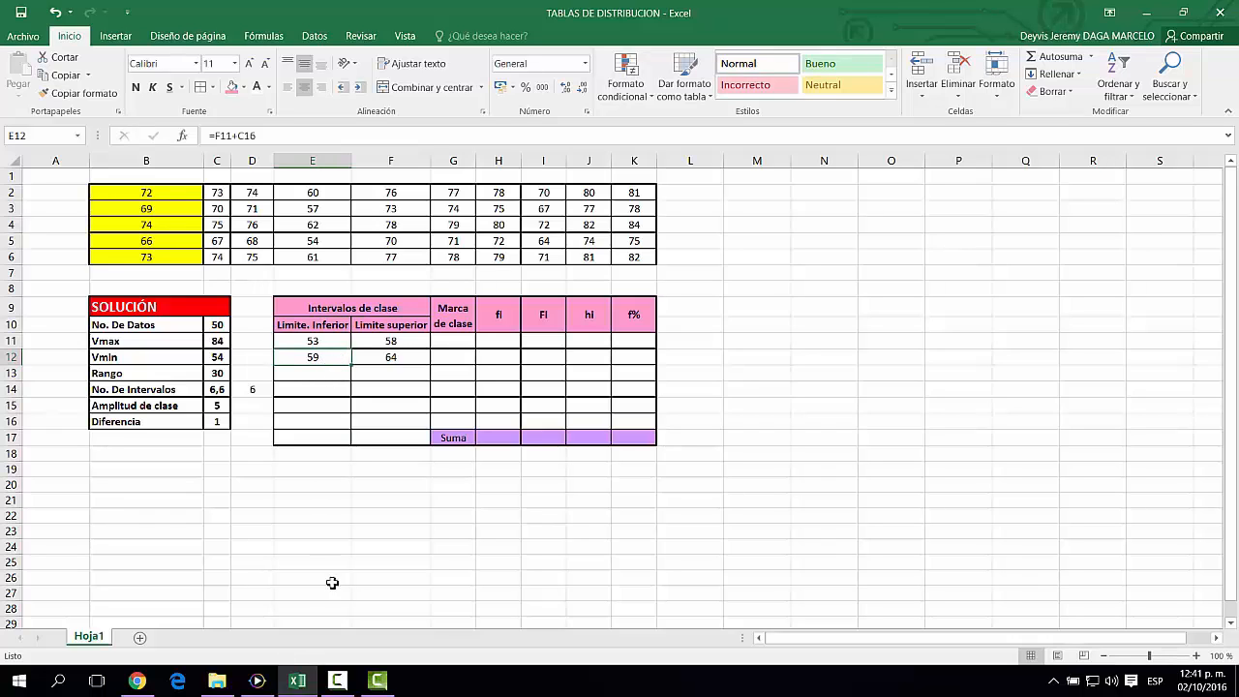
{"action": "left_click", "coordinate": [313, 342]}
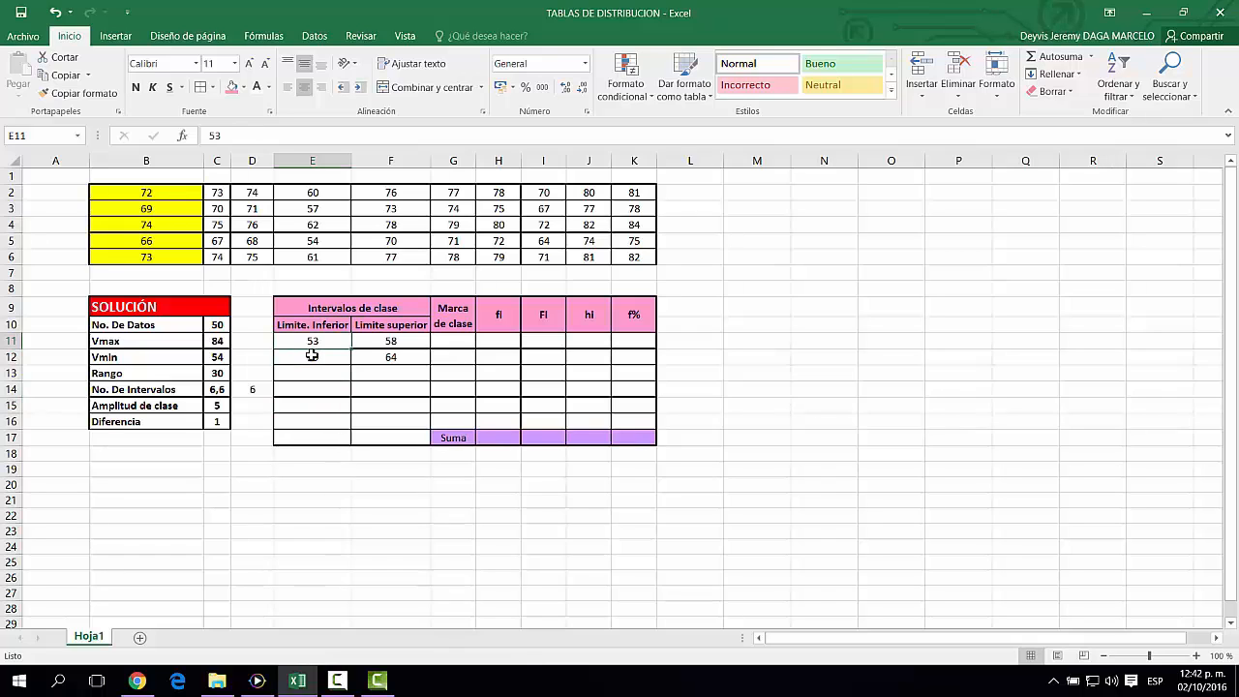
{"action": "left_click", "coordinate": [312, 358]}
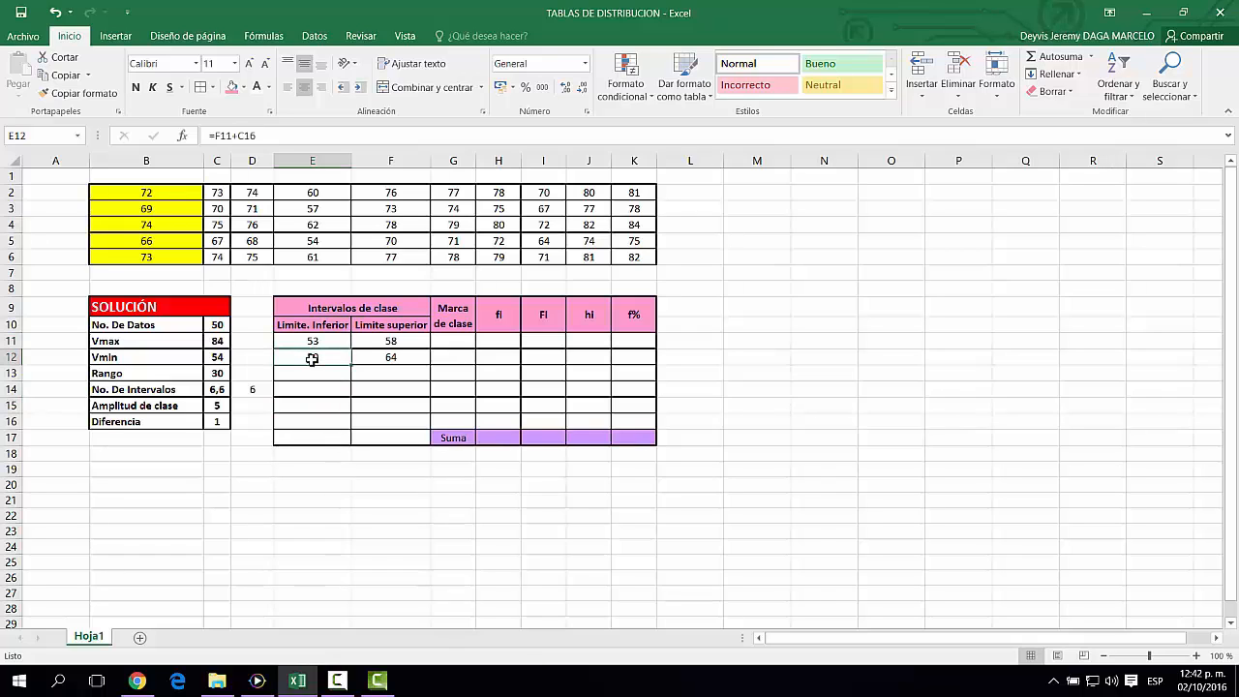
{"action": "double_click", "coordinate": [329, 357]}
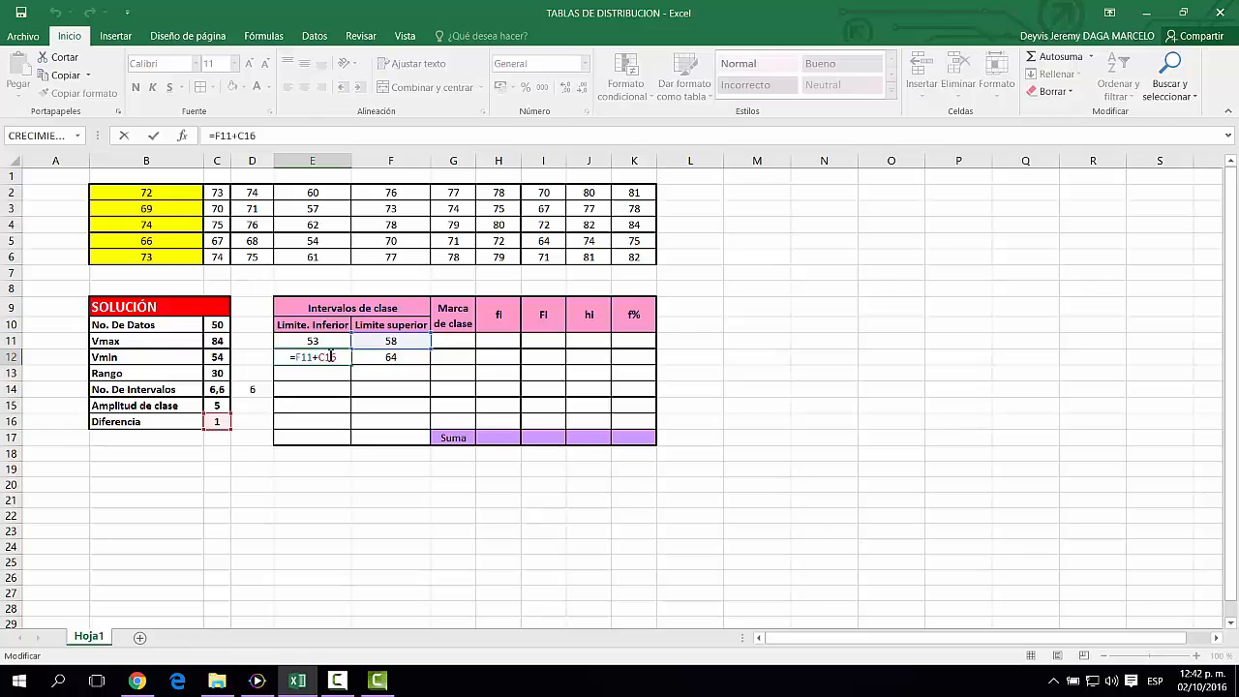
{"action": "key", "text": "F4"}
{"action": "key", "text": "Return"}
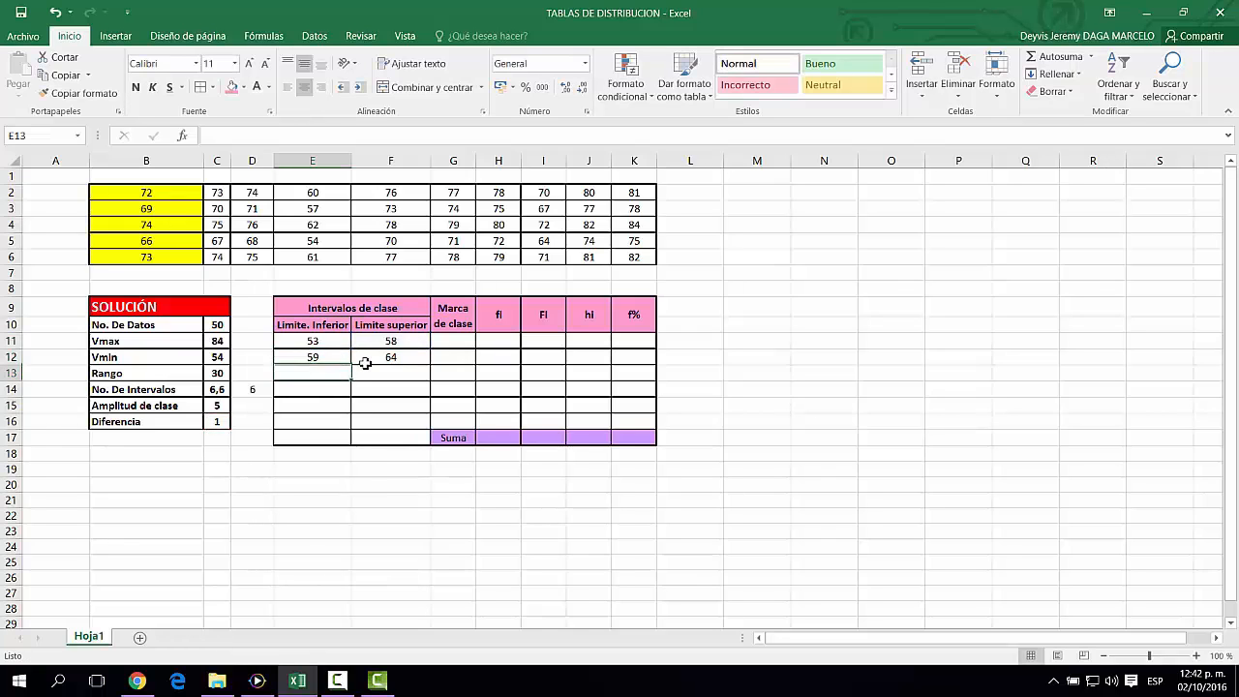
Make the amplitude reference in F12 absolute as =E12+$C$15, and fill the E12:F12 formulas down through row 16.
{"action": "left_click", "coordinate": [415, 342]}
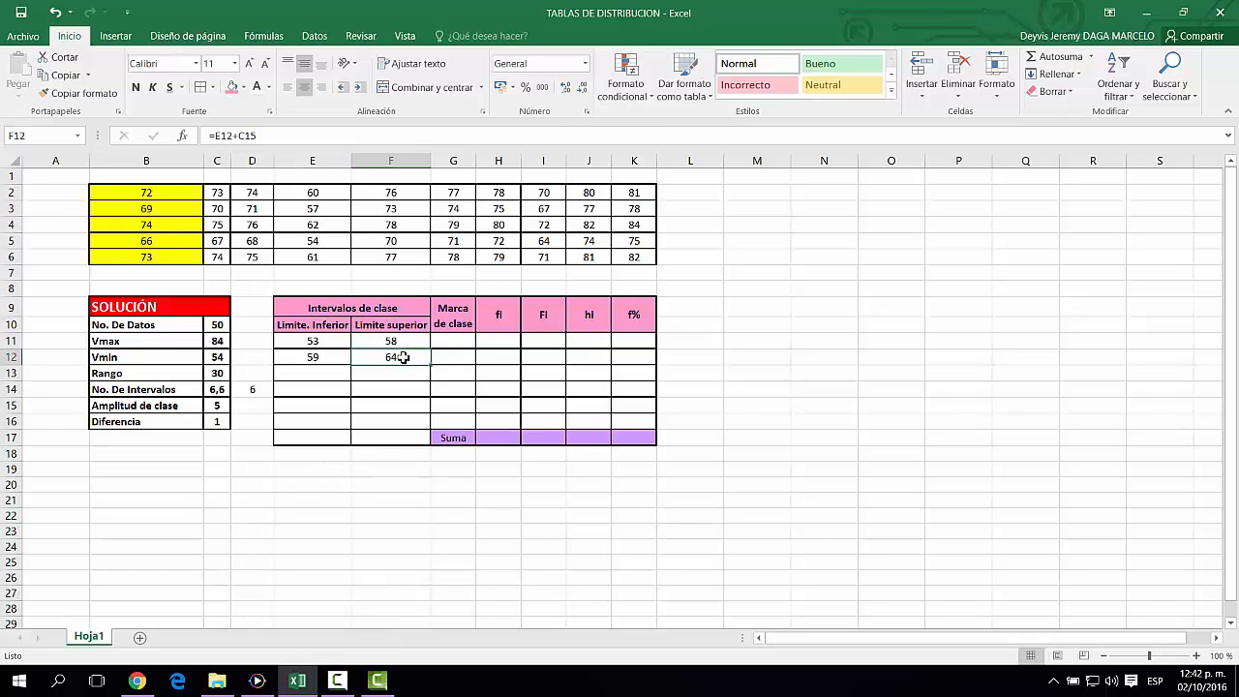
{"action": "double_click", "coordinate": [403, 357]}
{"action": "key", "text": "F4"}
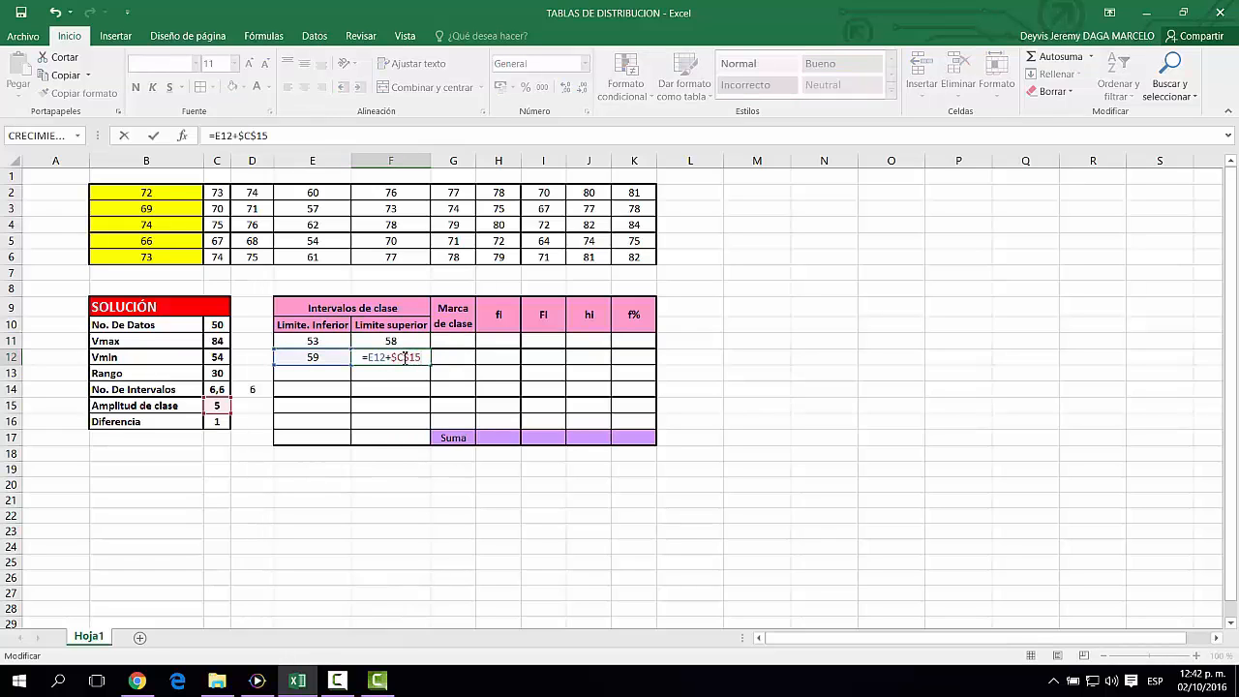
{"action": "key", "text": "Return"}
{"action": "left_click_drag", "start_coordinate": [312, 357], "coordinate": [428, 429]}
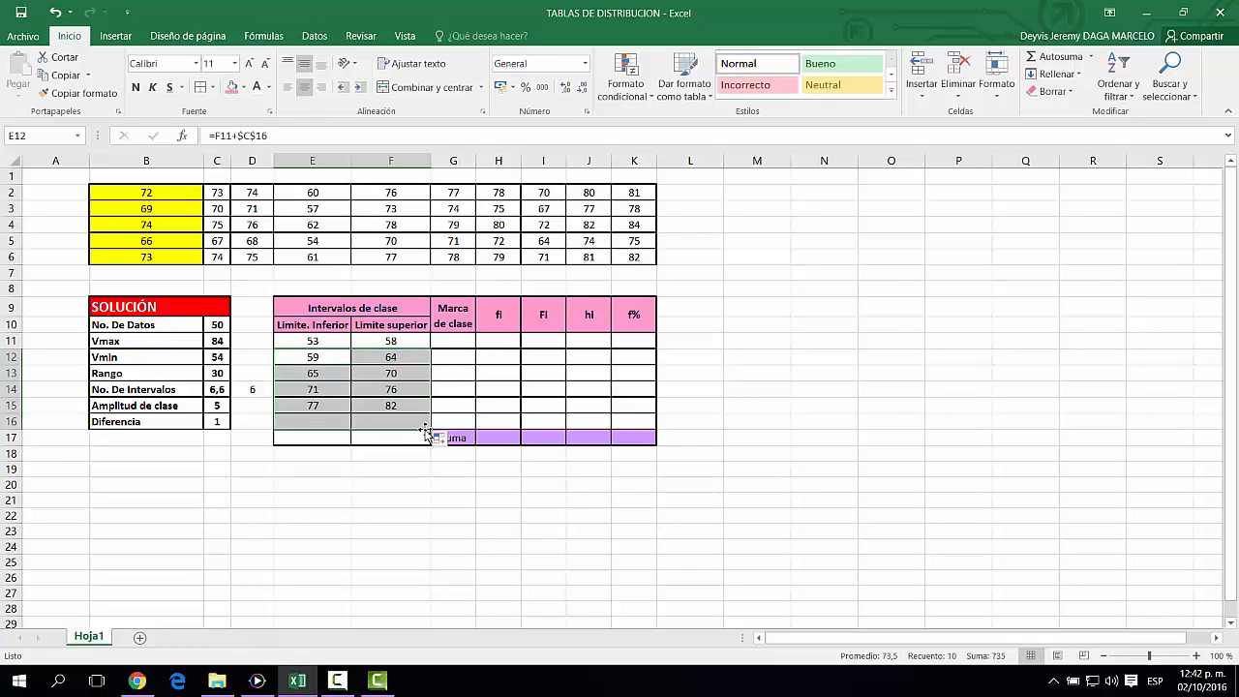
{"action": "left_click", "coordinate": [451, 372]}
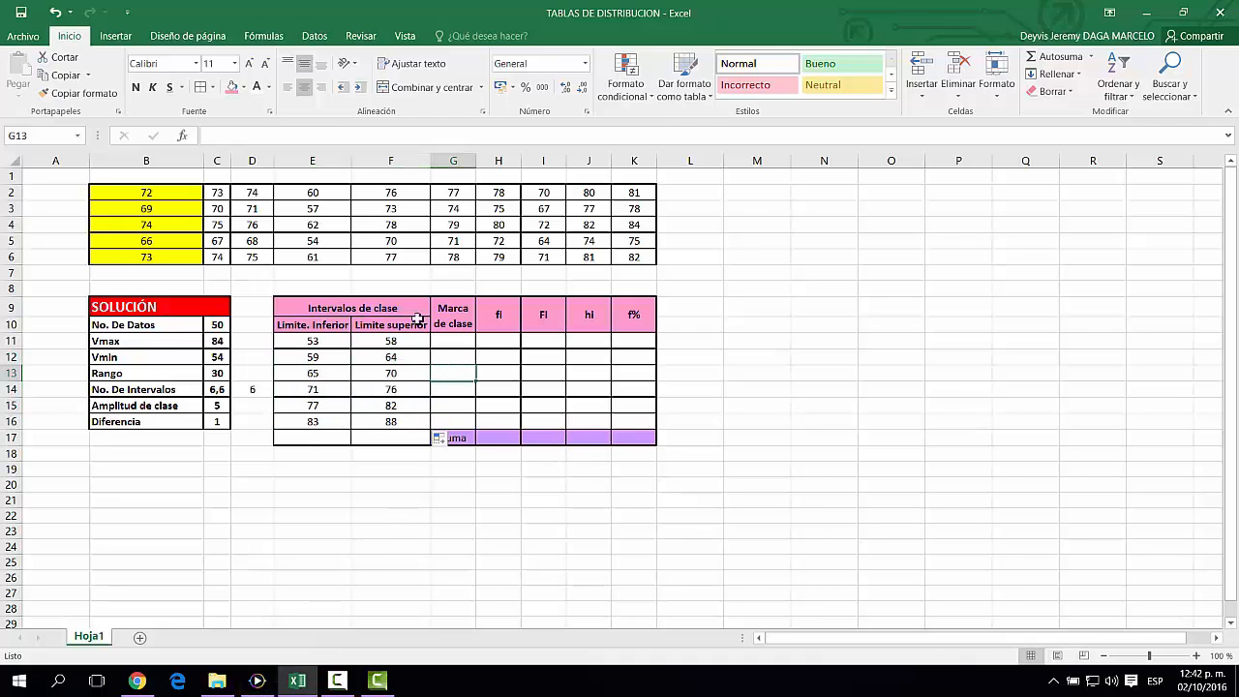
Calculate Marca de clase in G11 with the formula =(E11+F11)/2 and fill it down to G16.
{"action": "left_click", "coordinate": [457, 342]}
{"action": "type", "text": "="}
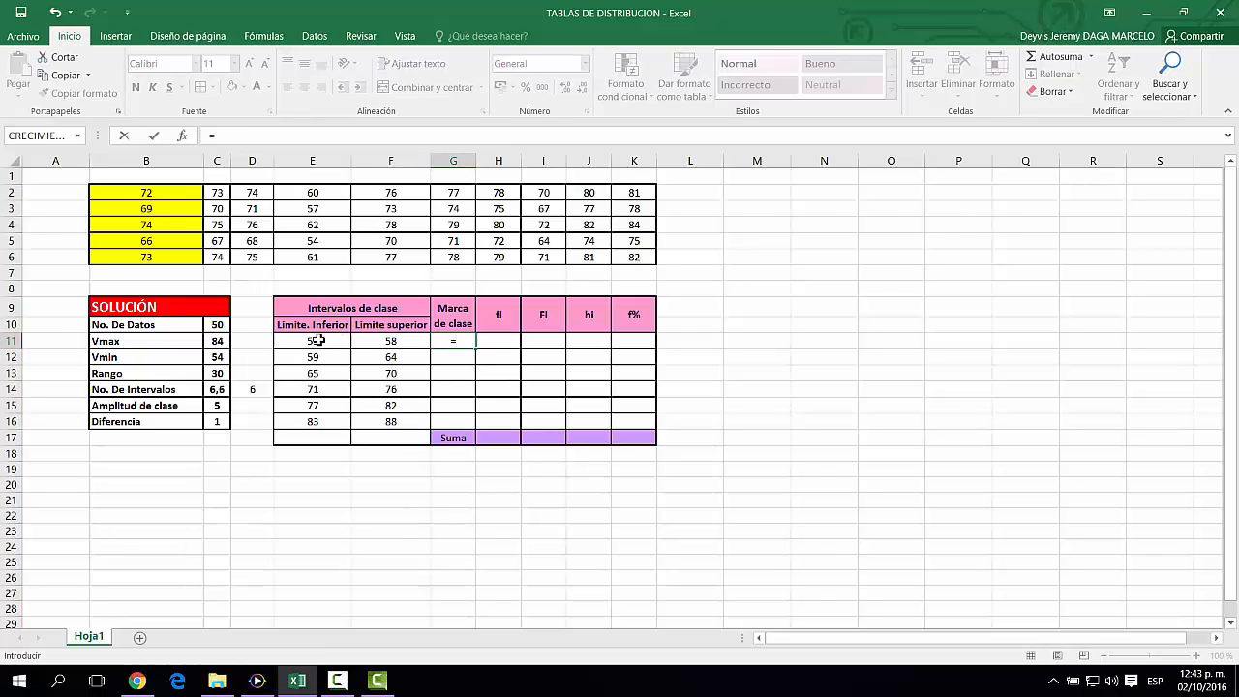
{"action": "type", "text": "("}
{"action": "left_click", "coordinate": [318, 340]}
{"action": "type", "text": "+"}
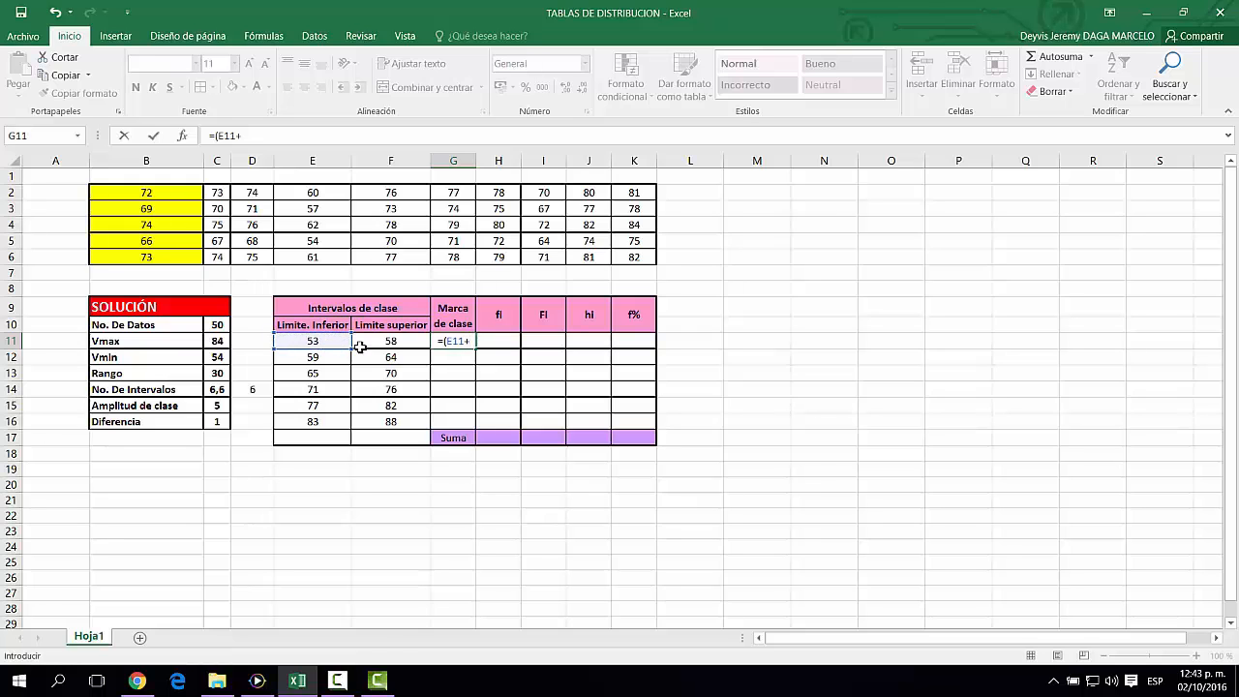
{"action": "left_click", "coordinate": [362, 345]}
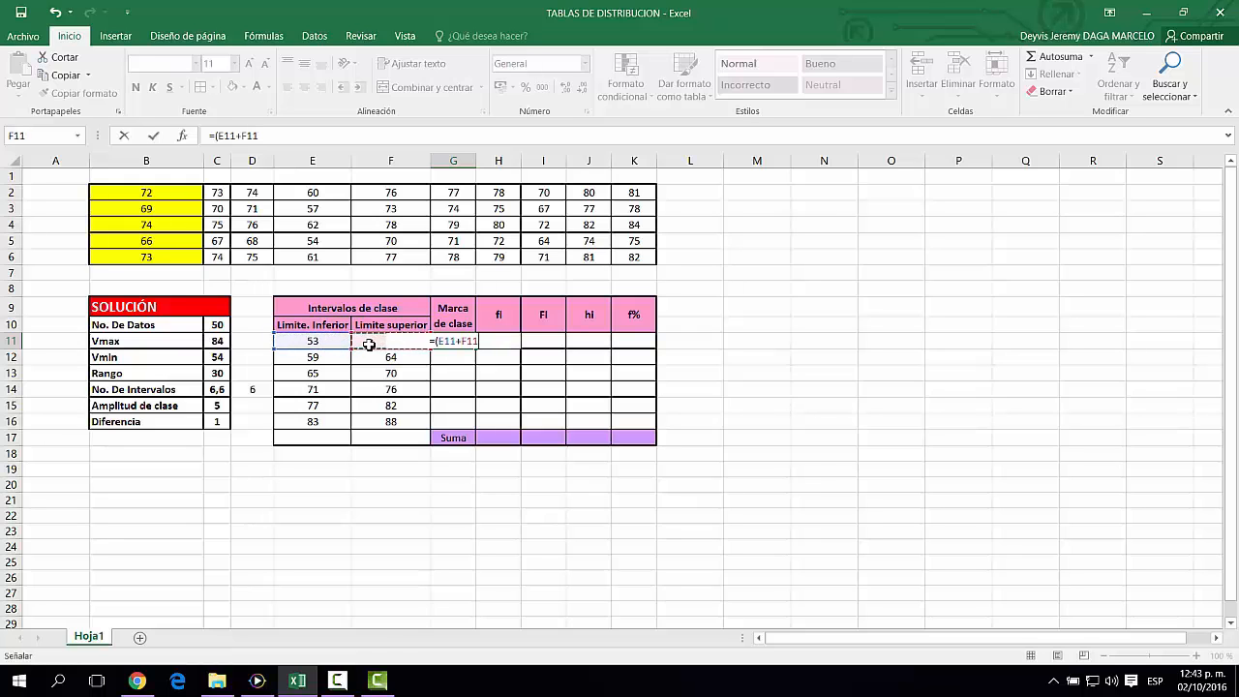
{"action": "type", "text": ")"}
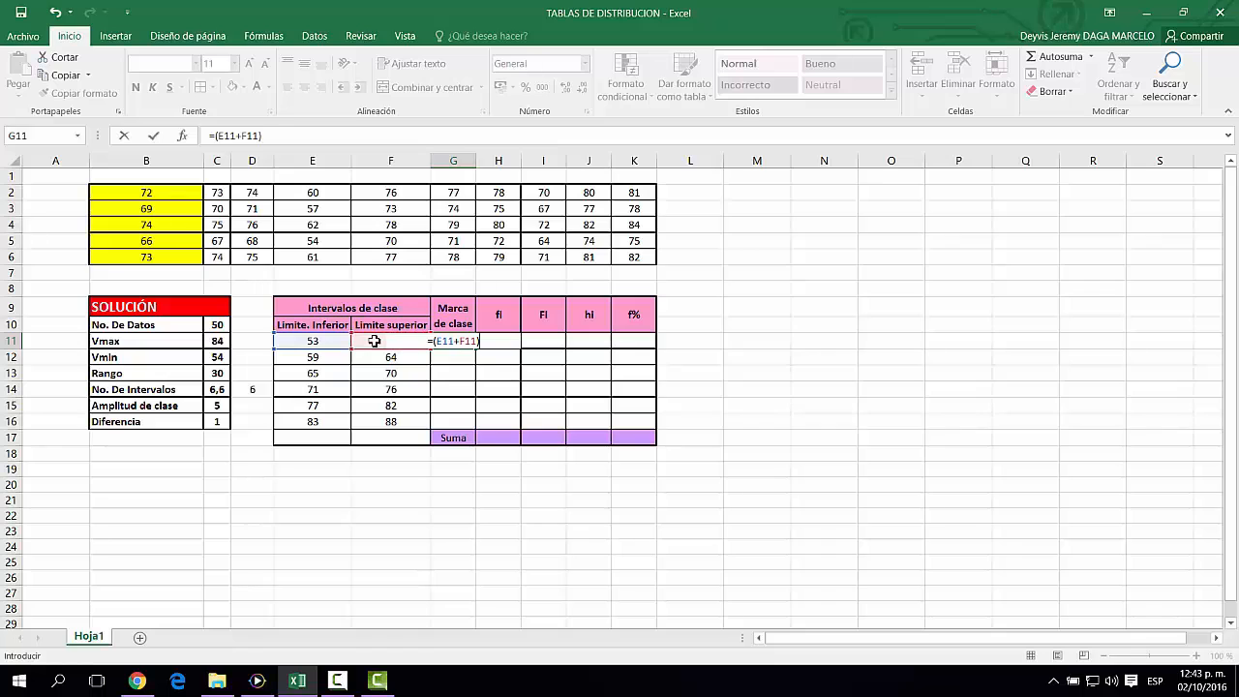
{"action": "type", "text": "/2"}
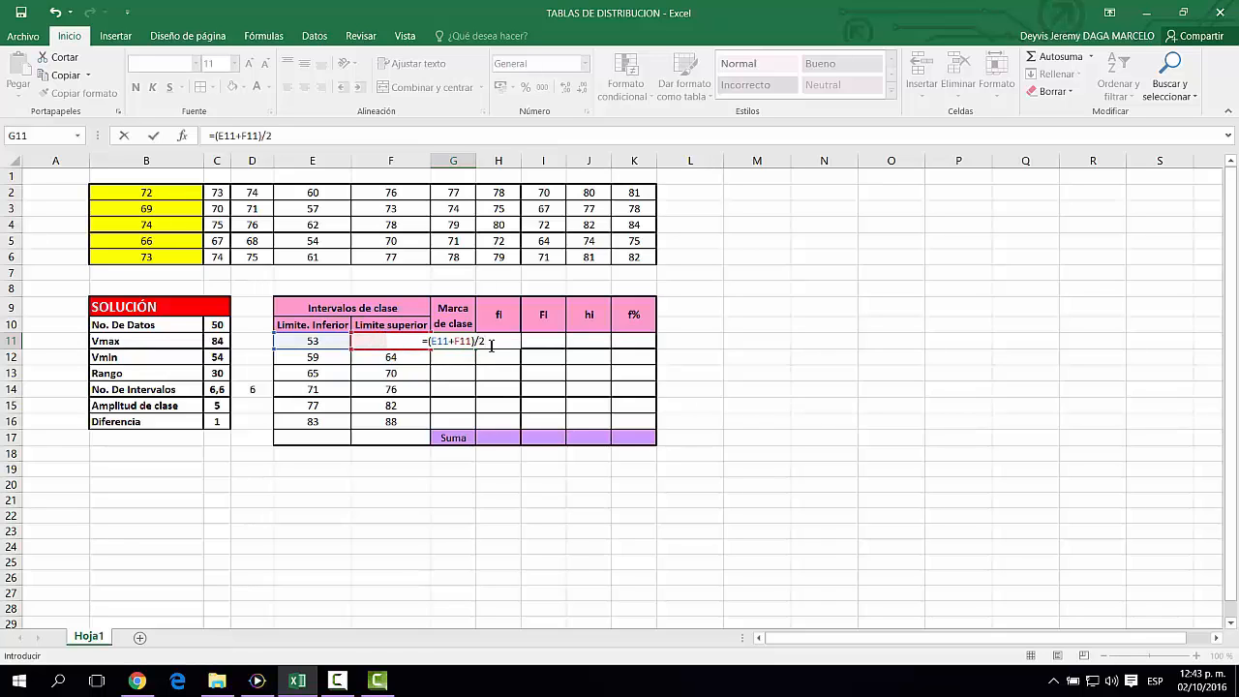
{"action": "key", "text": "Return"}
{"action": "left_click", "coordinate": [463, 344]}
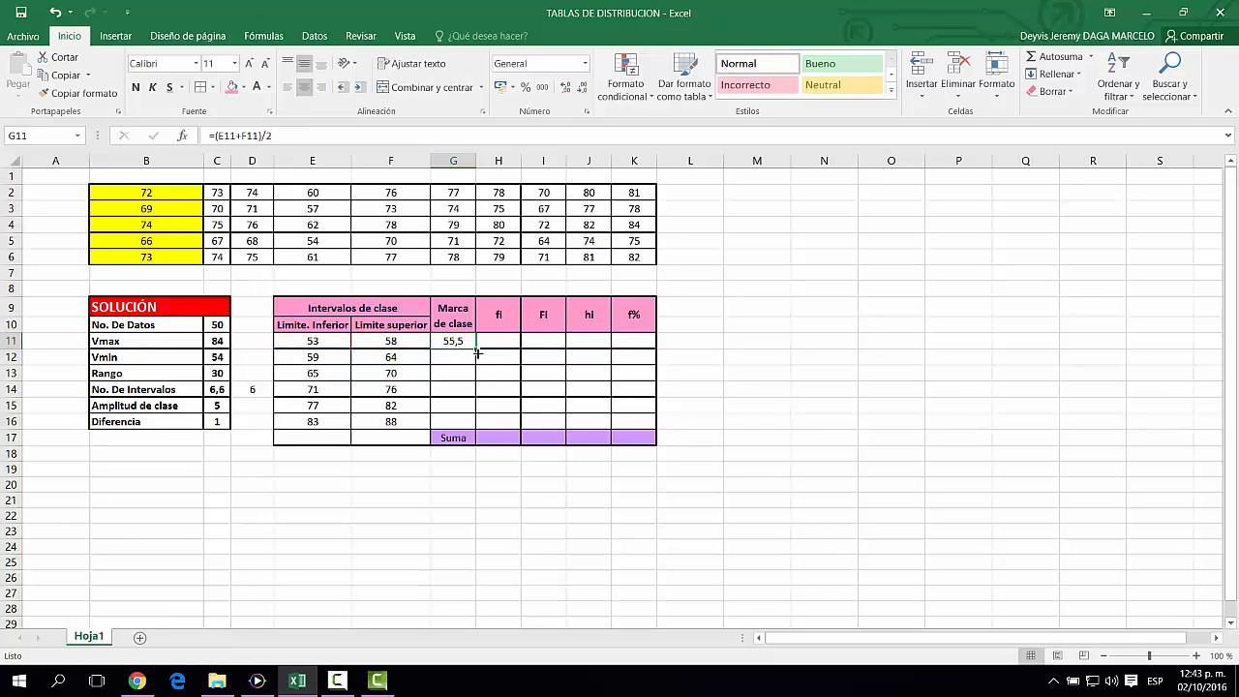
{"action": "left_click_drag", "start_coordinate": [475, 356], "coordinate": [477, 424]}
Insert the statistical function FRECUENCIA in the first fi cell, H11.
{"action": "left_click", "coordinate": [498, 341]}
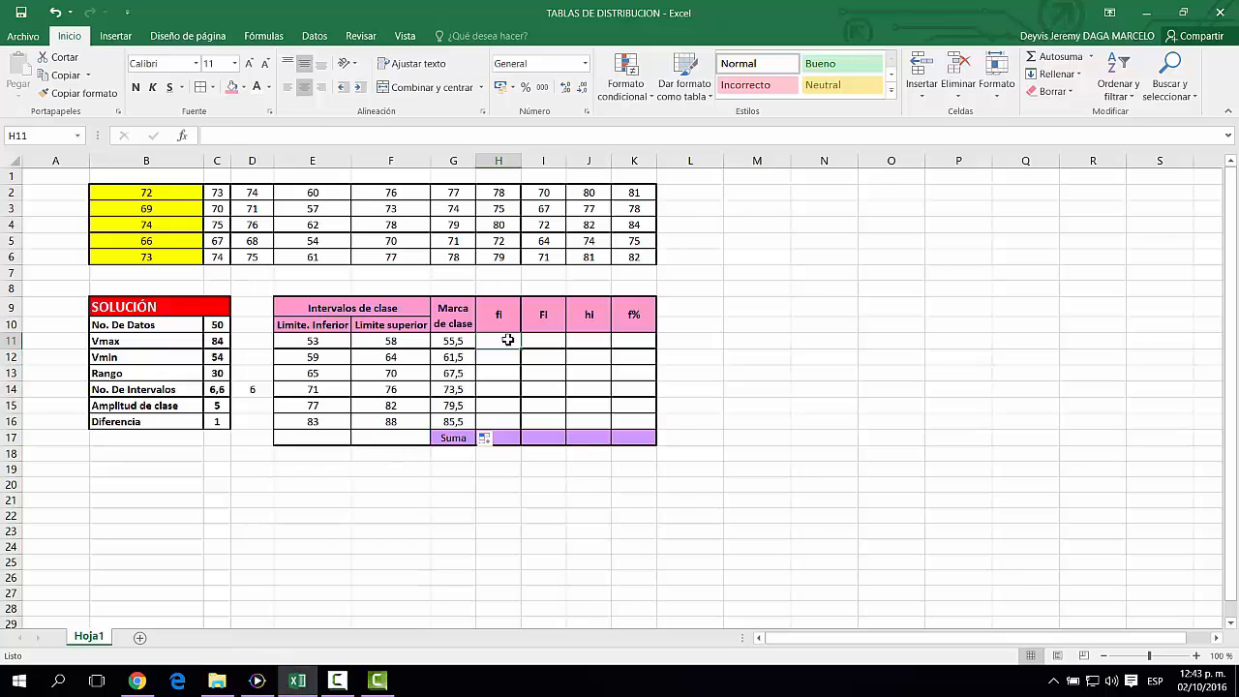
{"action": "type", "text": "="}
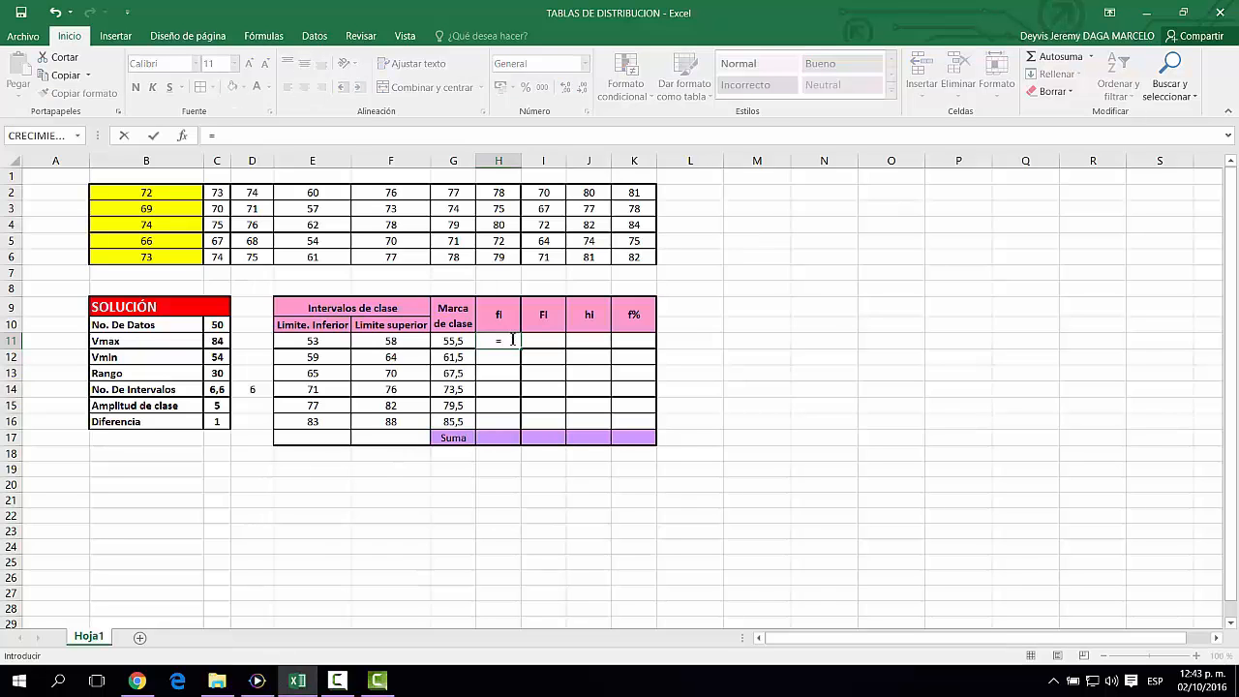
{"action": "left_click", "coordinate": [263, 36]}
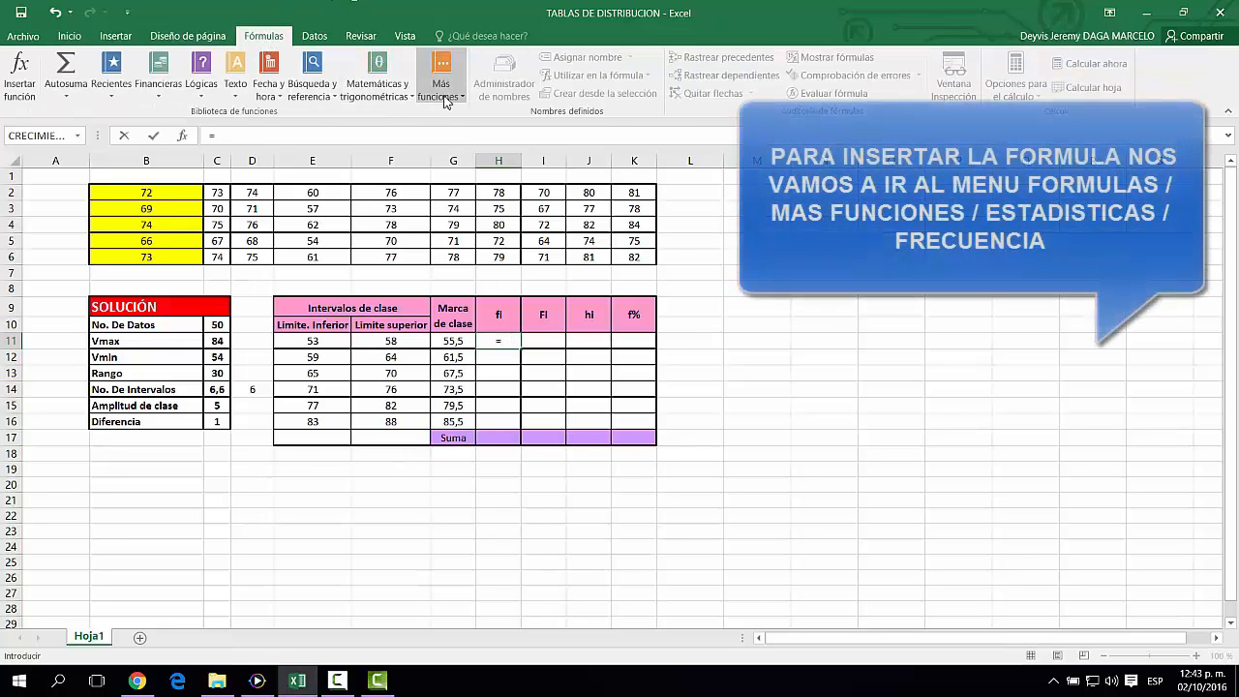
{"action": "key", "text": "Escape"}
{"action": "left_click", "coordinate": [442, 88]}
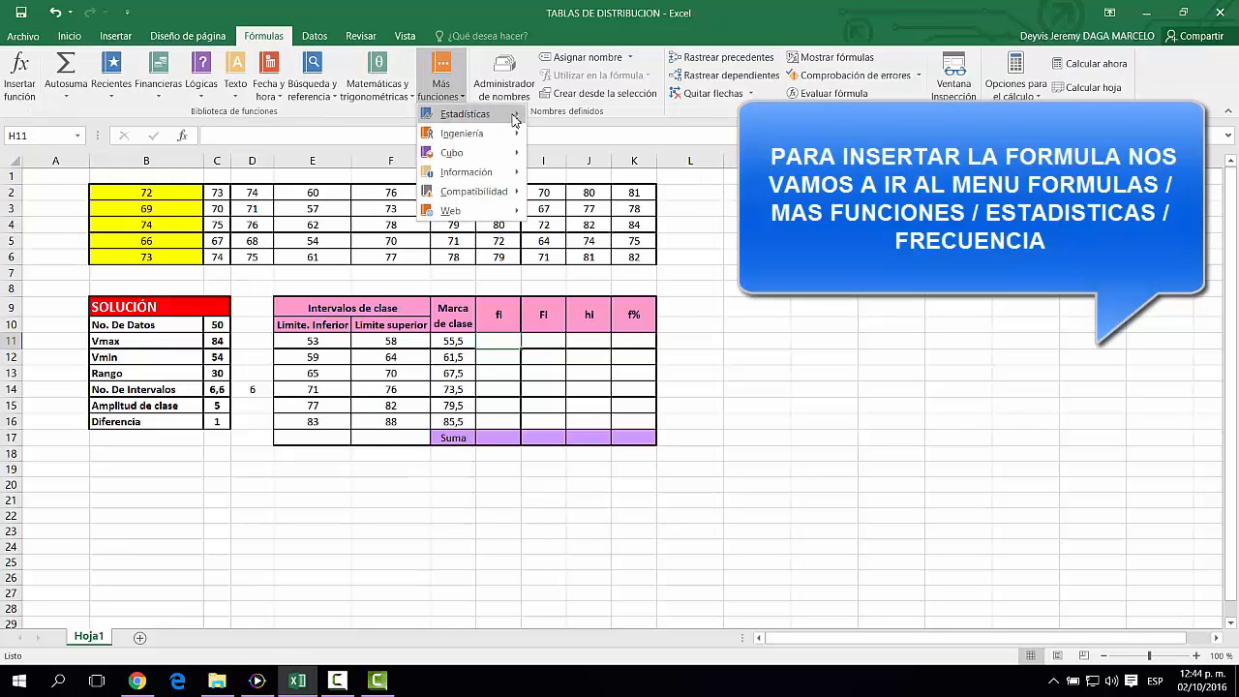
{"action": "mouse_move", "coordinate": [464, 113]}
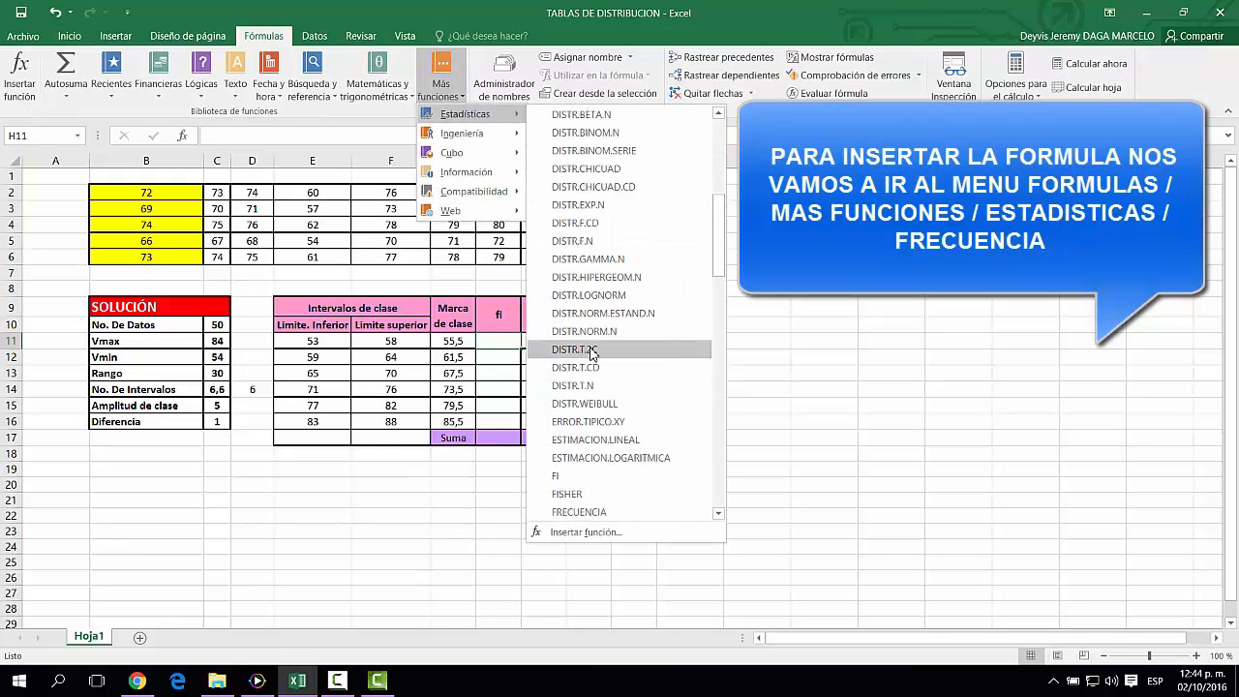
{"action": "left_click", "coordinate": [581, 511]}
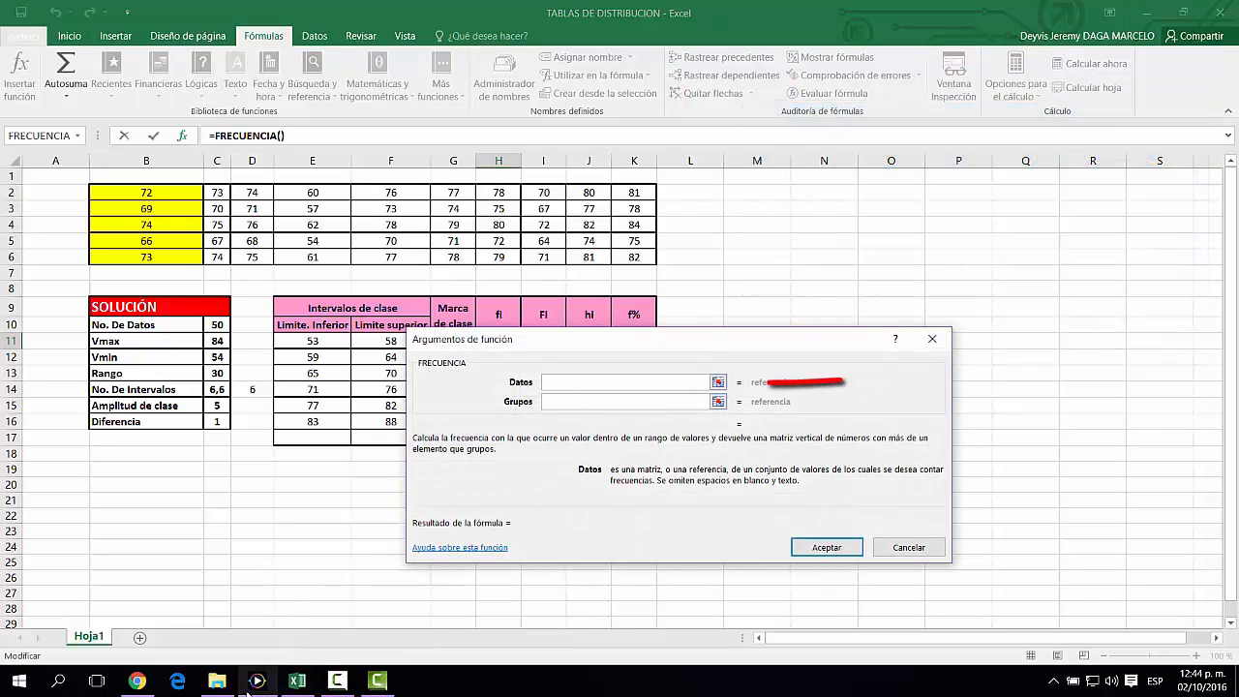
Set the FRECUENCIA arguments to B2:K6 for Datos and F11:F16 for Grupos, and accept the function.
{"action": "left_click", "coordinate": [718, 382]}
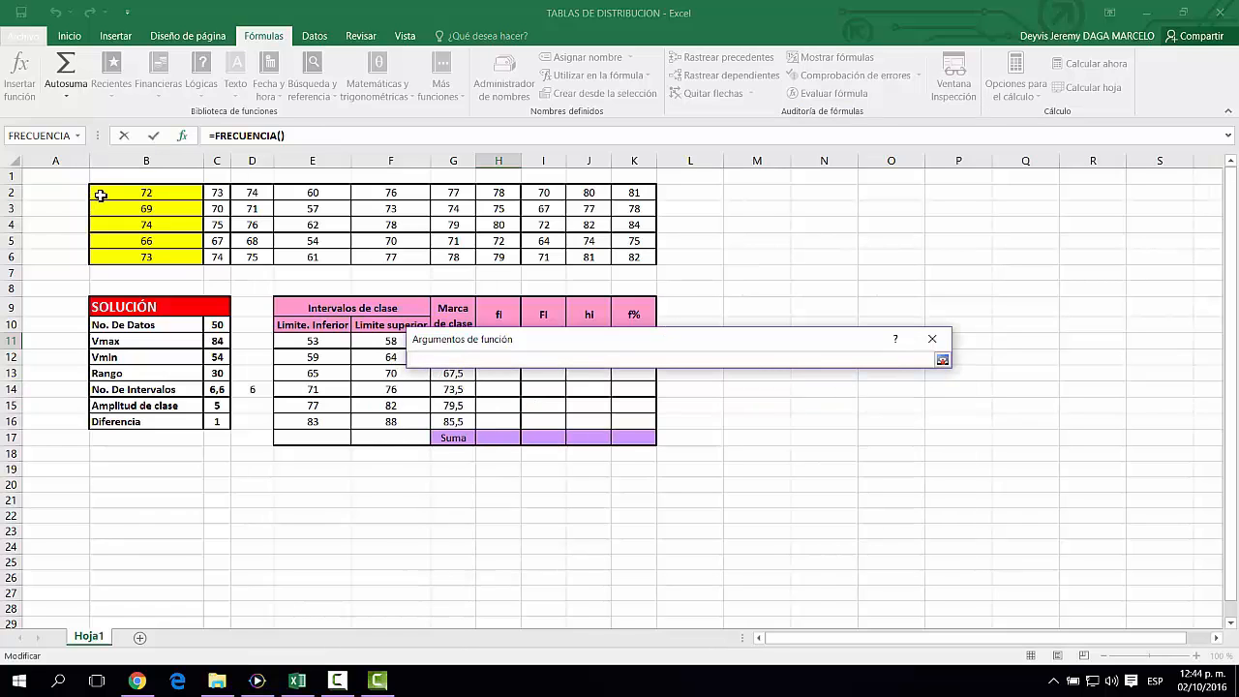
{"action": "left_click_drag", "start_coordinate": [97, 194], "coordinate": [634, 257]}
{"action": "left_click_drag", "start_coordinate": [146, 193], "coordinate": [627, 256]}
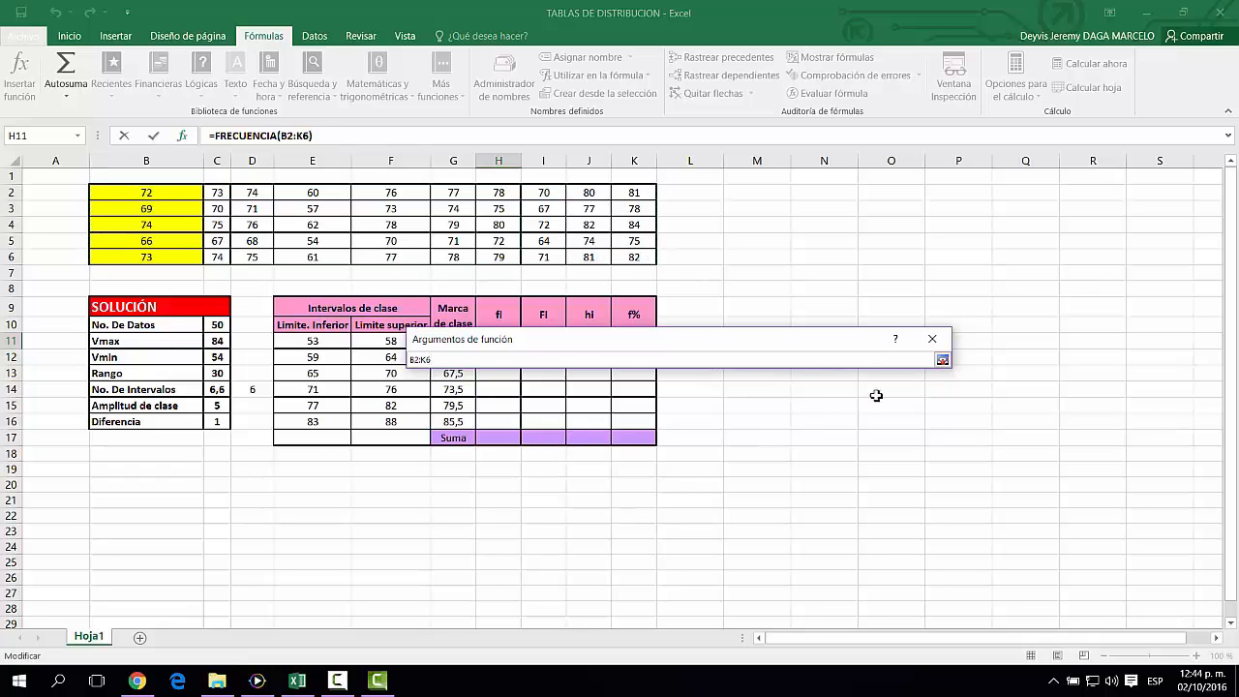
{"action": "left_click", "coordinate": [942, 360]}
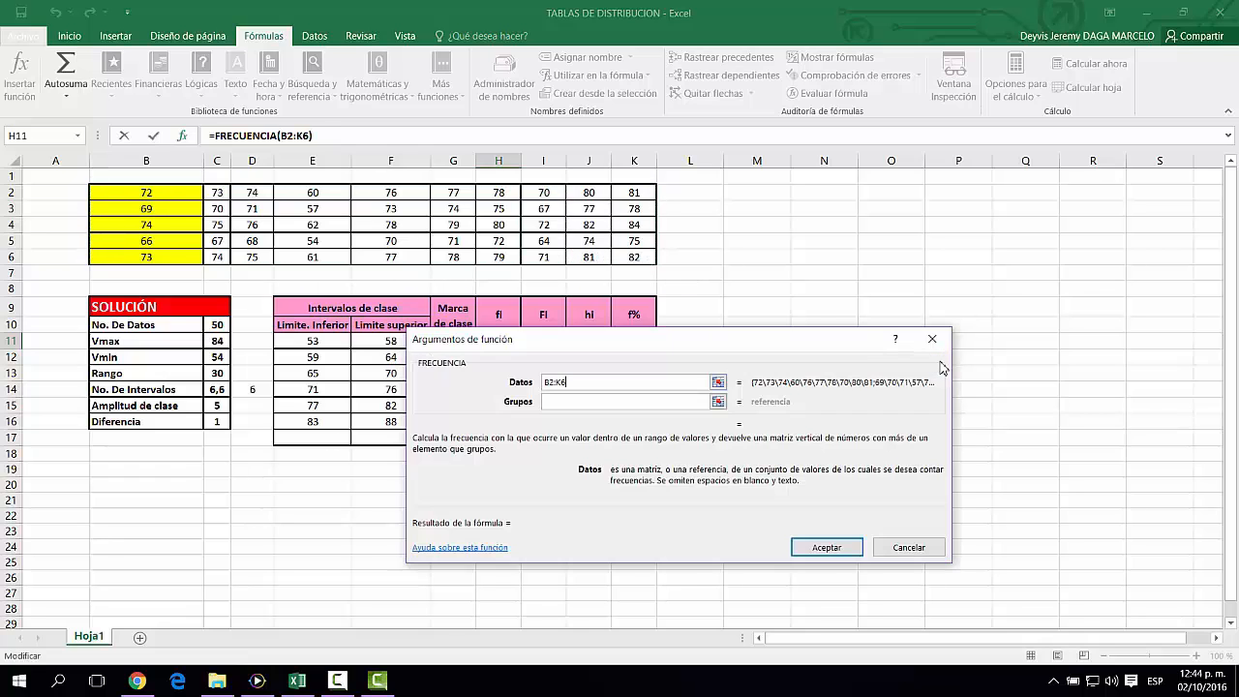
{"action": "left_click", "coordinate": [710, 405]}
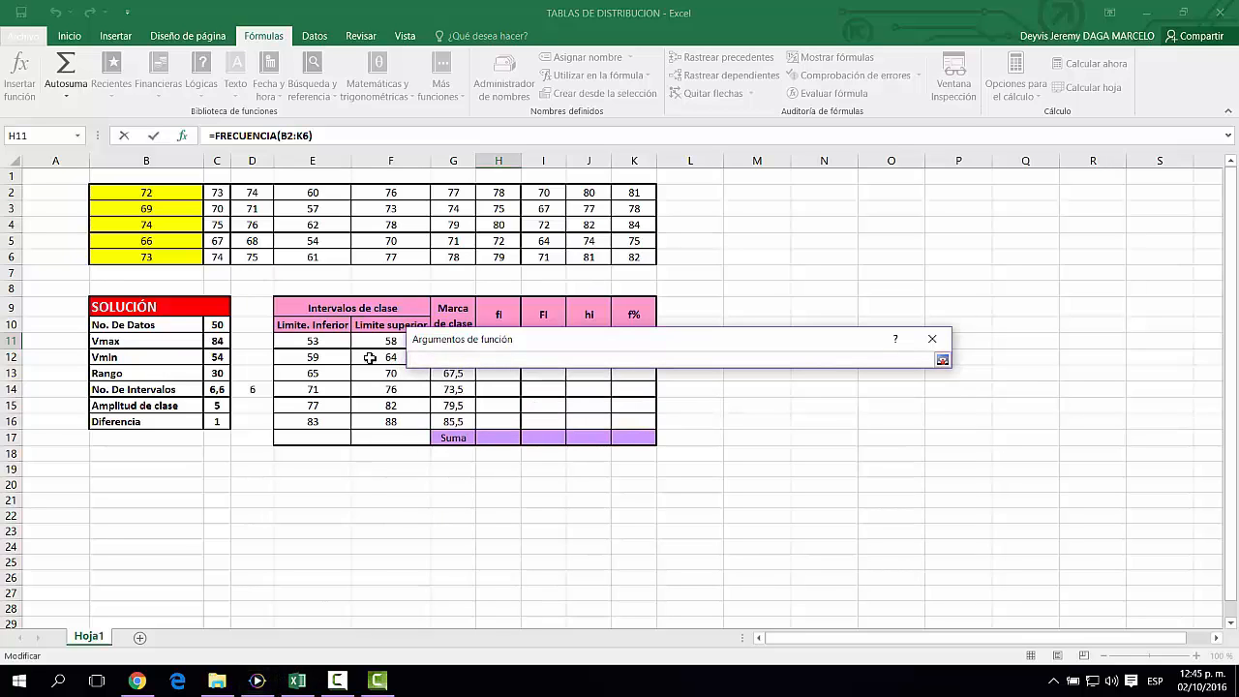
{"action": "left_click_drag", "start_coordinate": [372, 345], "coordinate": [397, 423]}
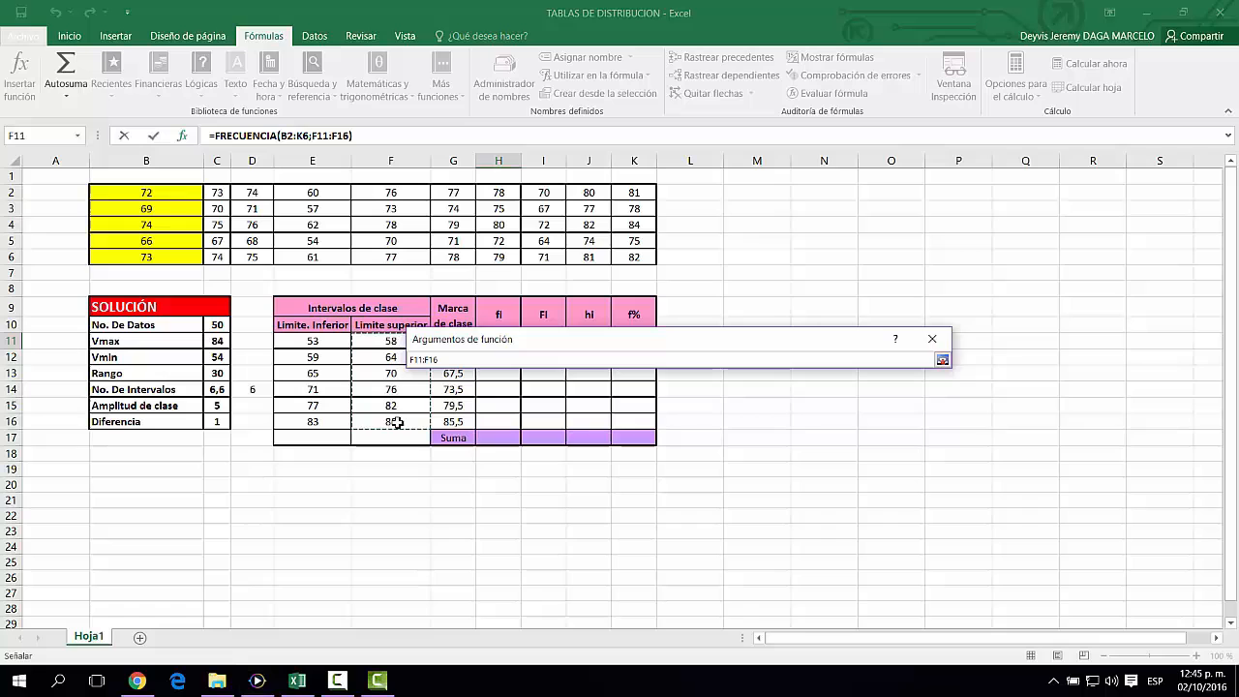
{"action": "left_click", "coordinate": [942, 359]}
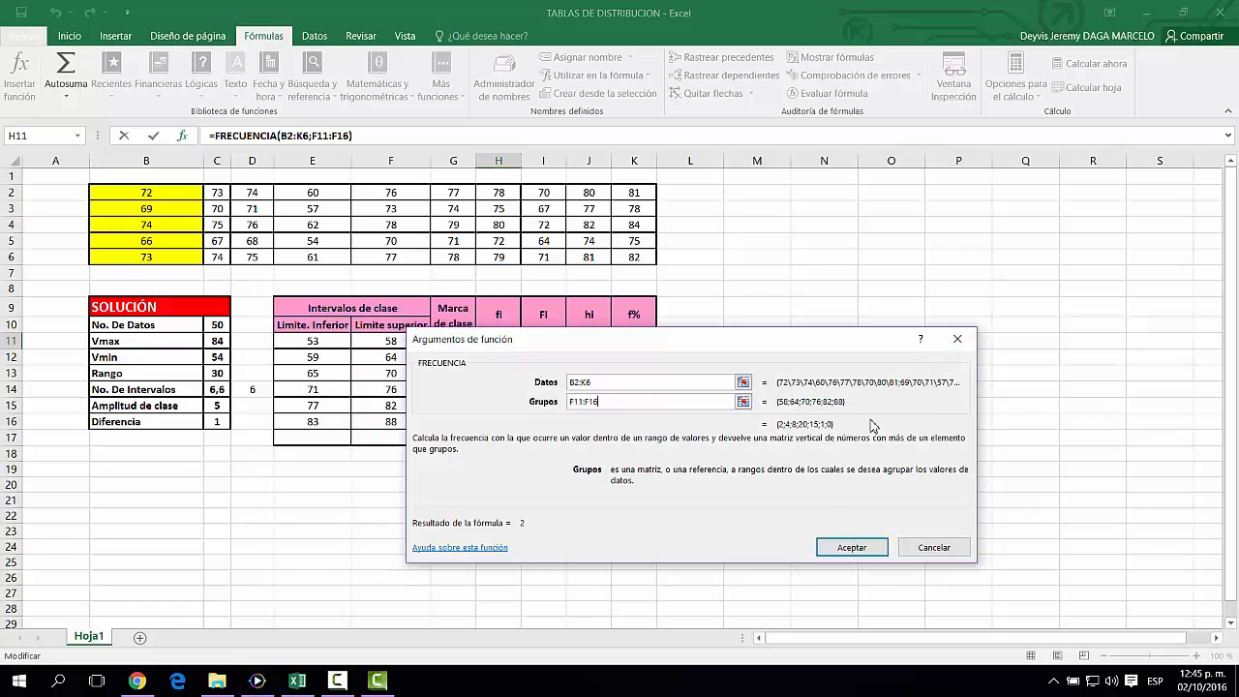
{"action": "left_click", "coordinate": [843, 549]}
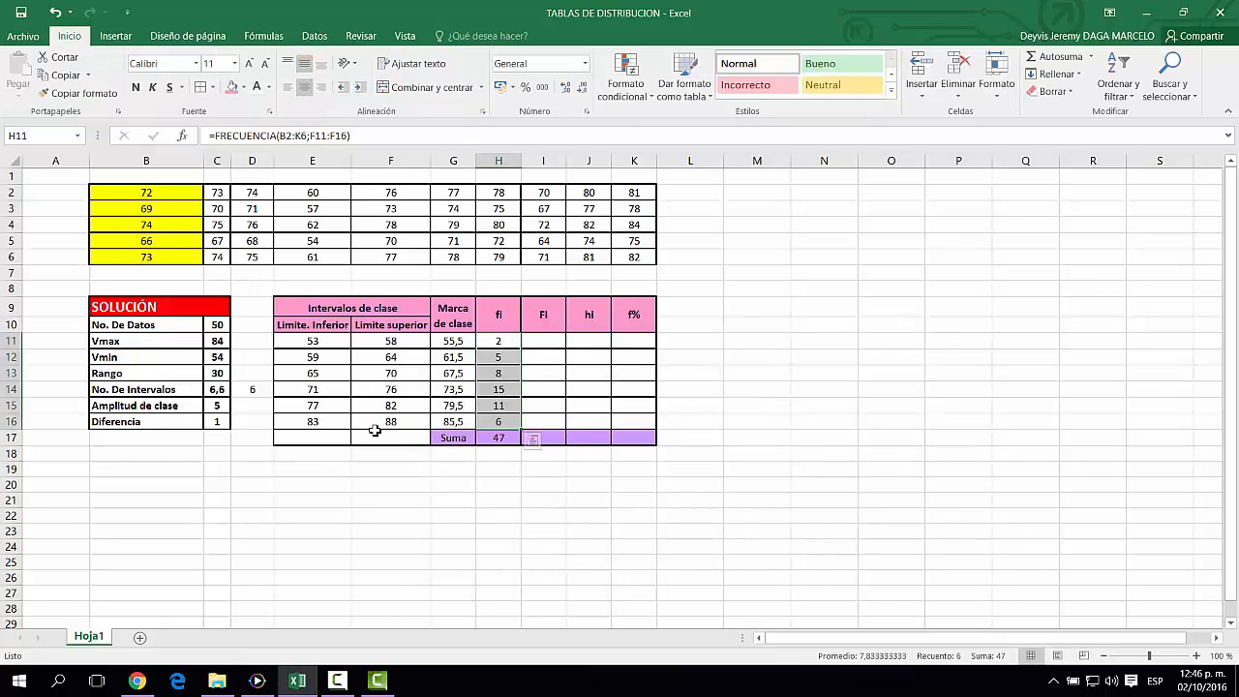
Re-enter =FRECUENCIA(B2:K6;F11:F16) as an array formula across the fi cells H11:H16.
{"action": "key", "text": "F2"}
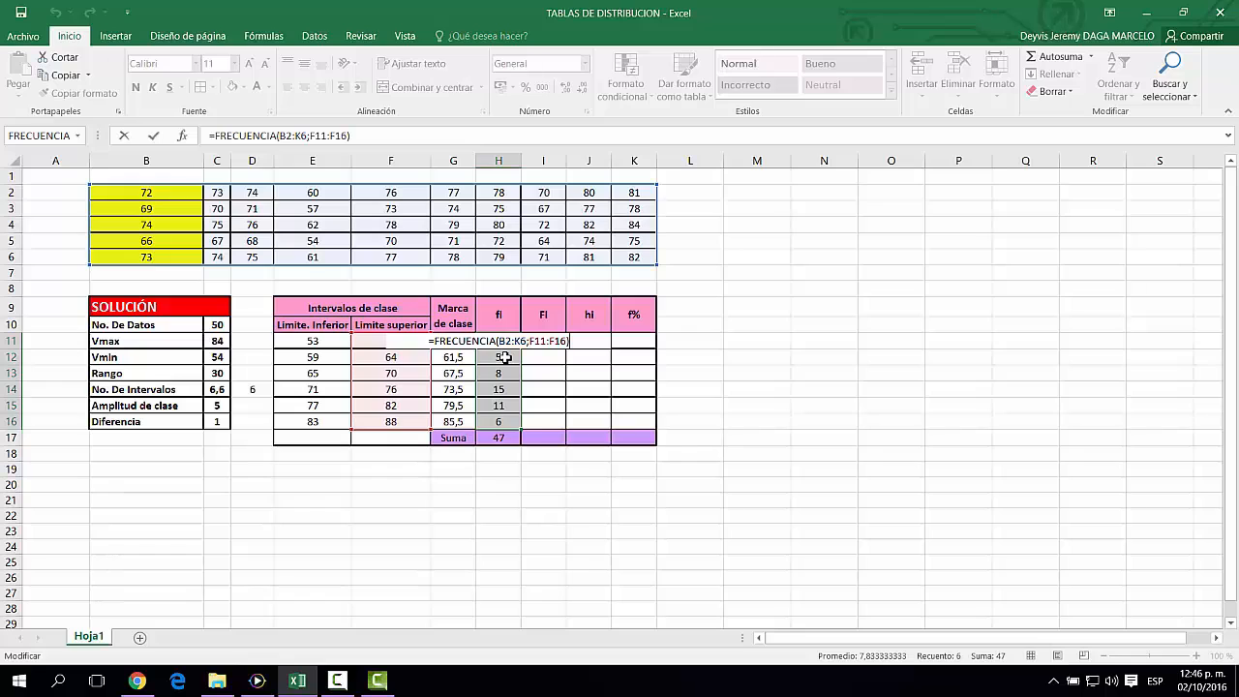
{"action": "key", "text": "ctrl+shift+Return"}
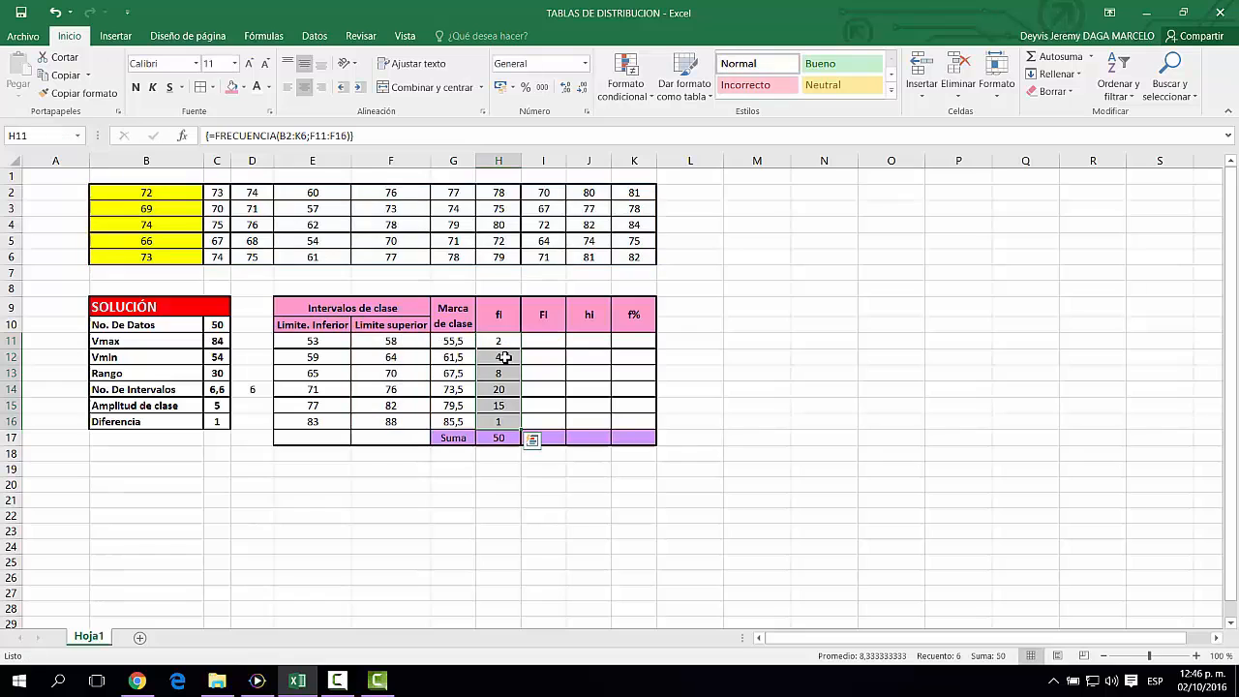
Start the cumulative frequency column Fi with 2 in I11 and the formula =I11+H12 in I12.
{"action": "left_click", "coordinate": [559, 342]}
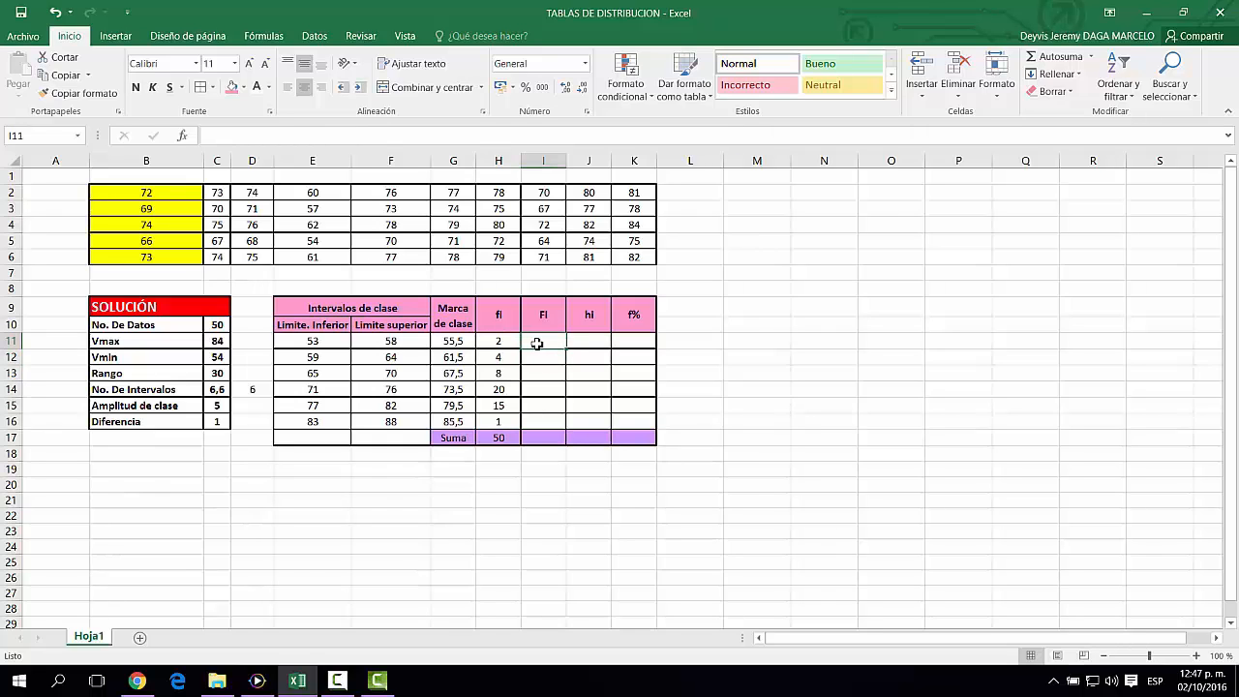
{"action": "type", "text": "2"}
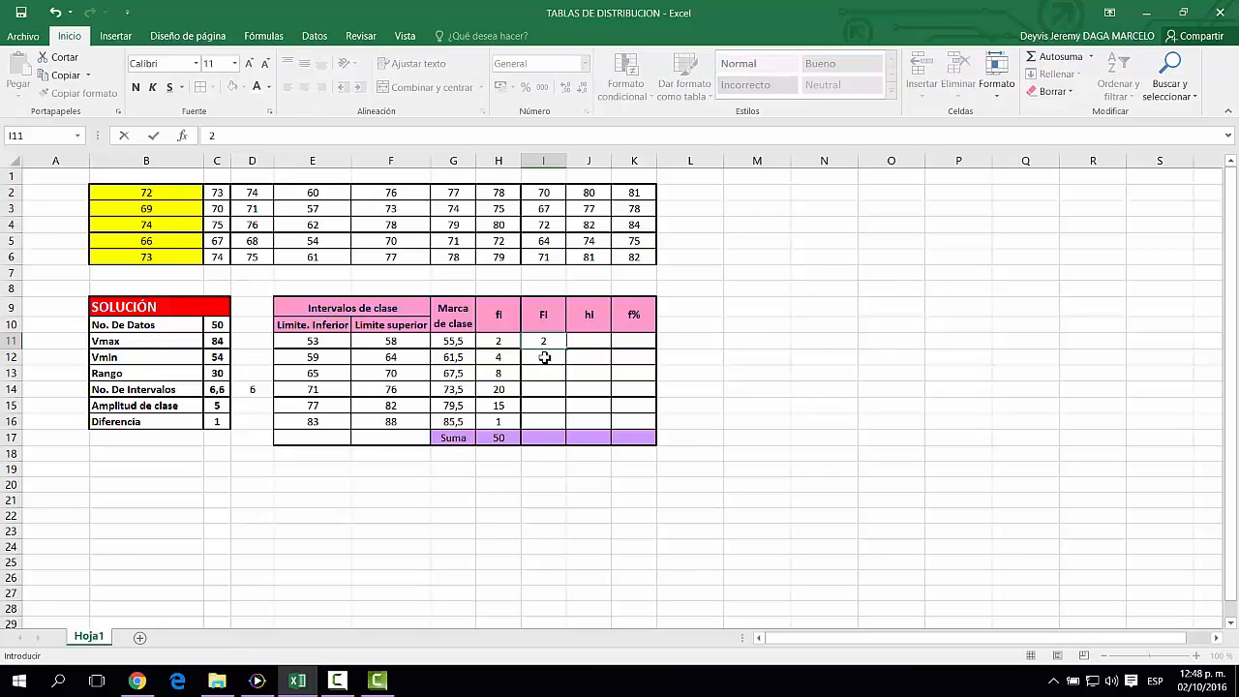
{"action": "key", "text": "Return"}
{"action": "type", "text": "="}
{"action": "key", "text": "Up"}
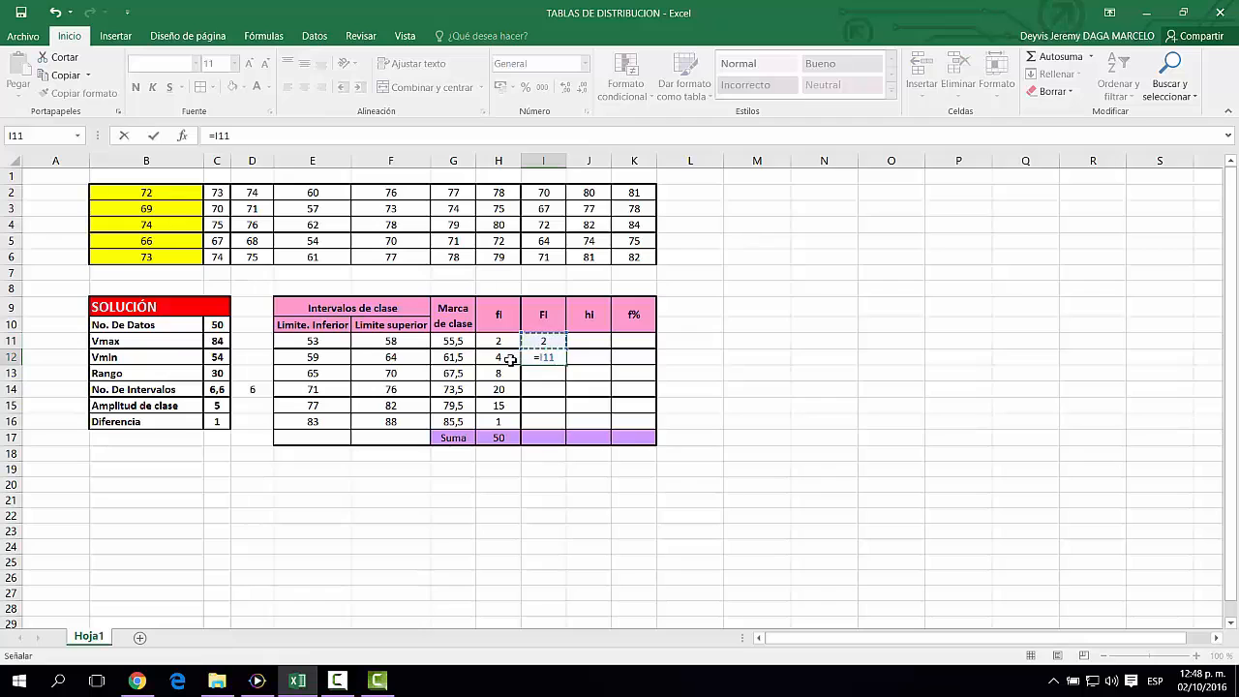
{"action": "type", "text": "+"}
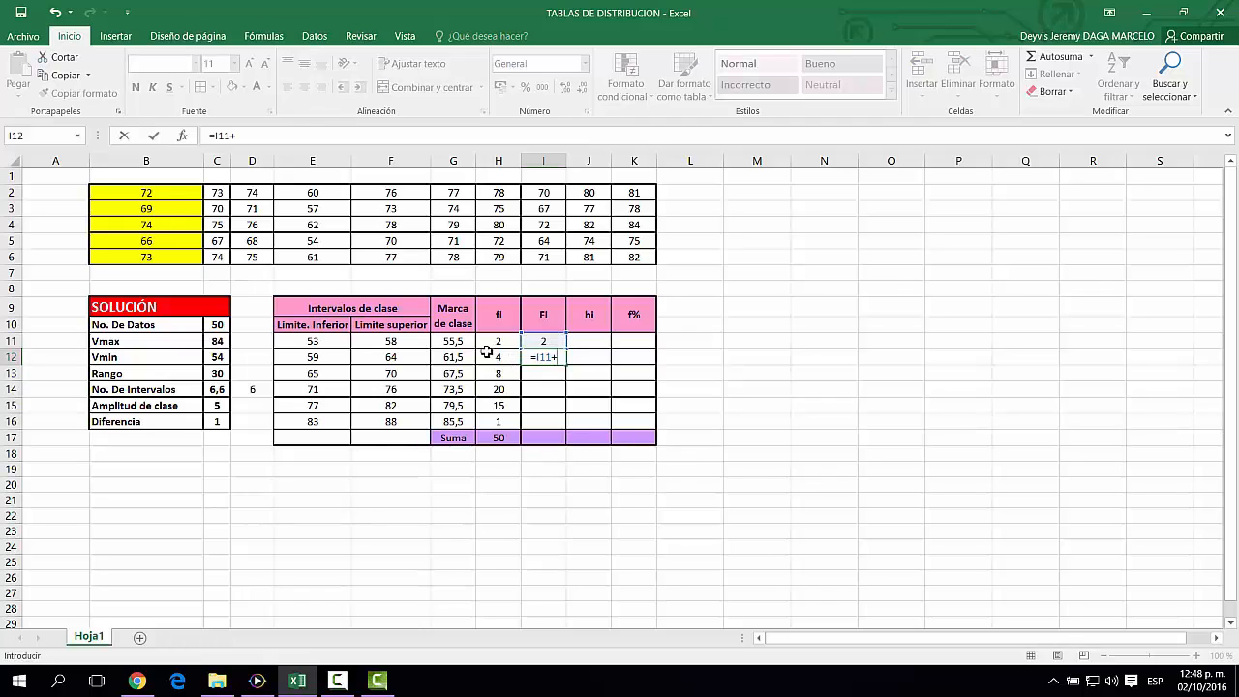
{"action": "left_click", "coordinate": [487, 358]}
{"action": "key", "text": "Return"}
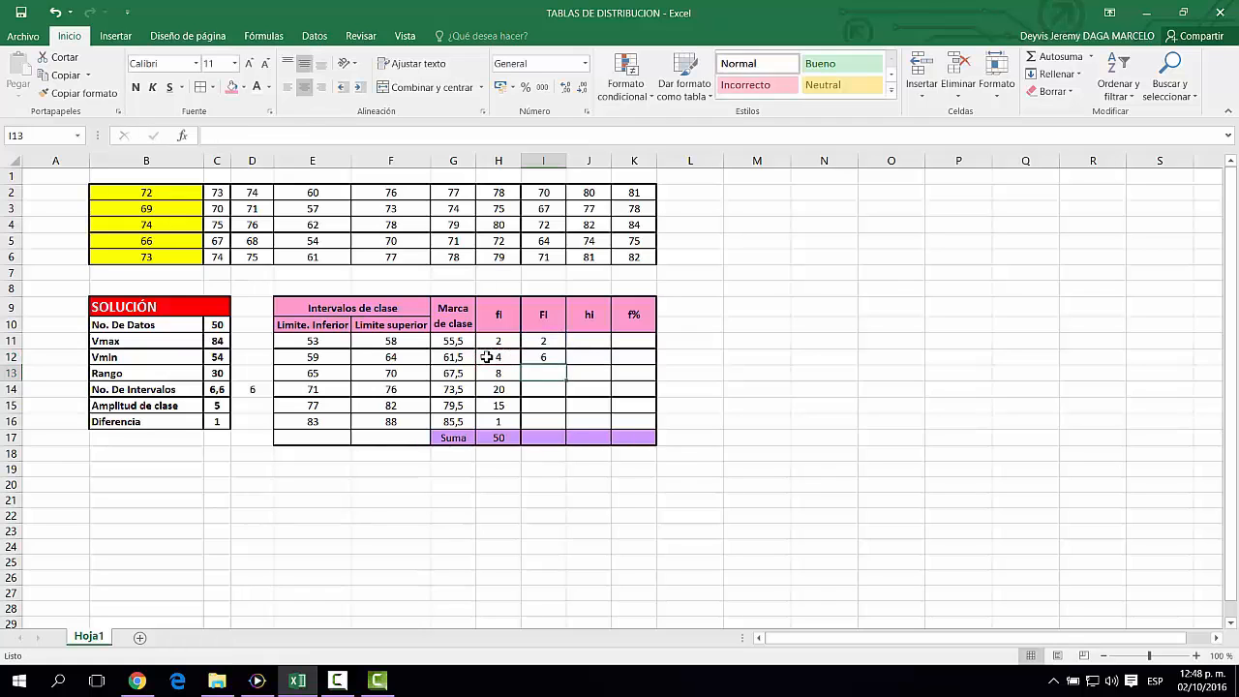
Fill the cumulative frequency formula from I12 down to I16.
{"action": "left_click", "coordinate": [559, 357]}
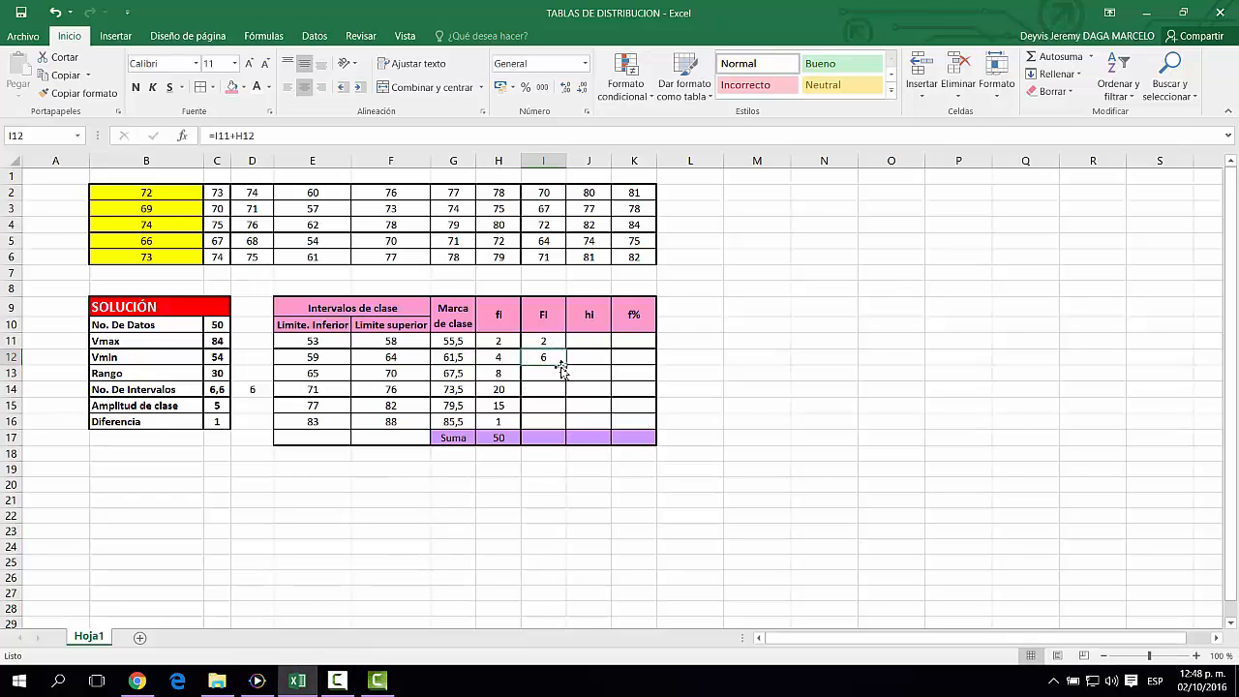
{"action": "left_click_drag", "start_coordinate": [567, 365], "coordinate": [569, 431]}
{"action": "left_click", "coordinate": [585, 423]}
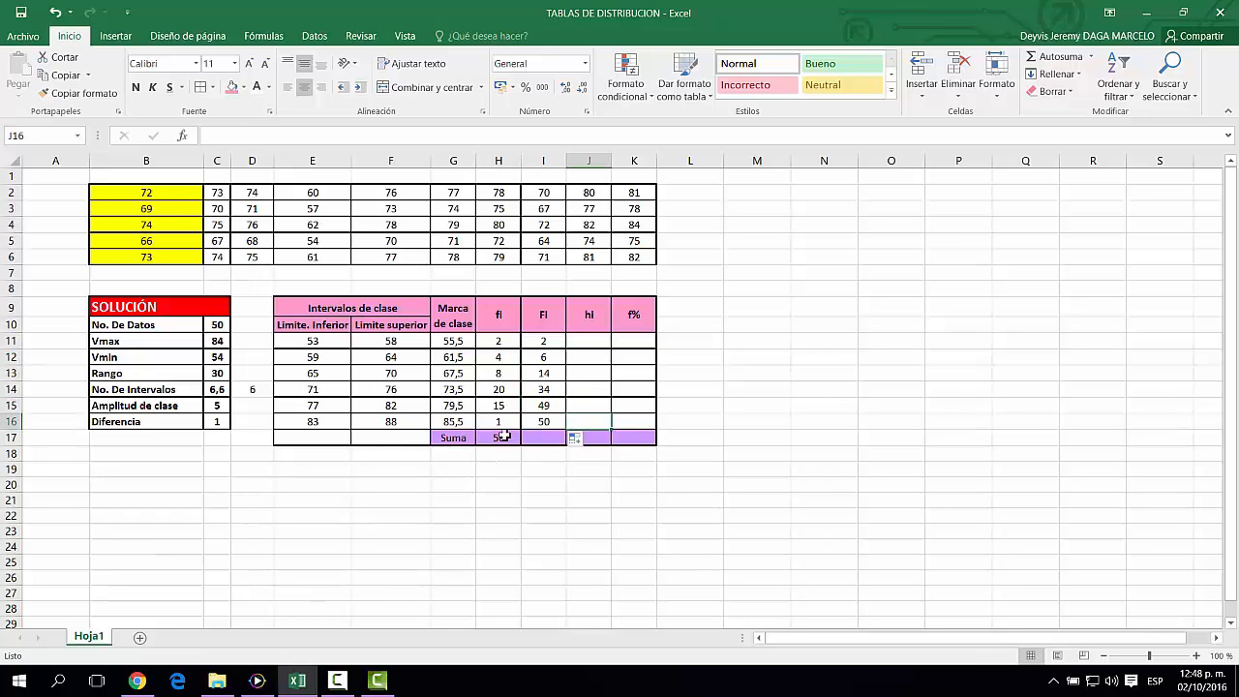
{"action": "left_click", "coordinate": [546, 423]}
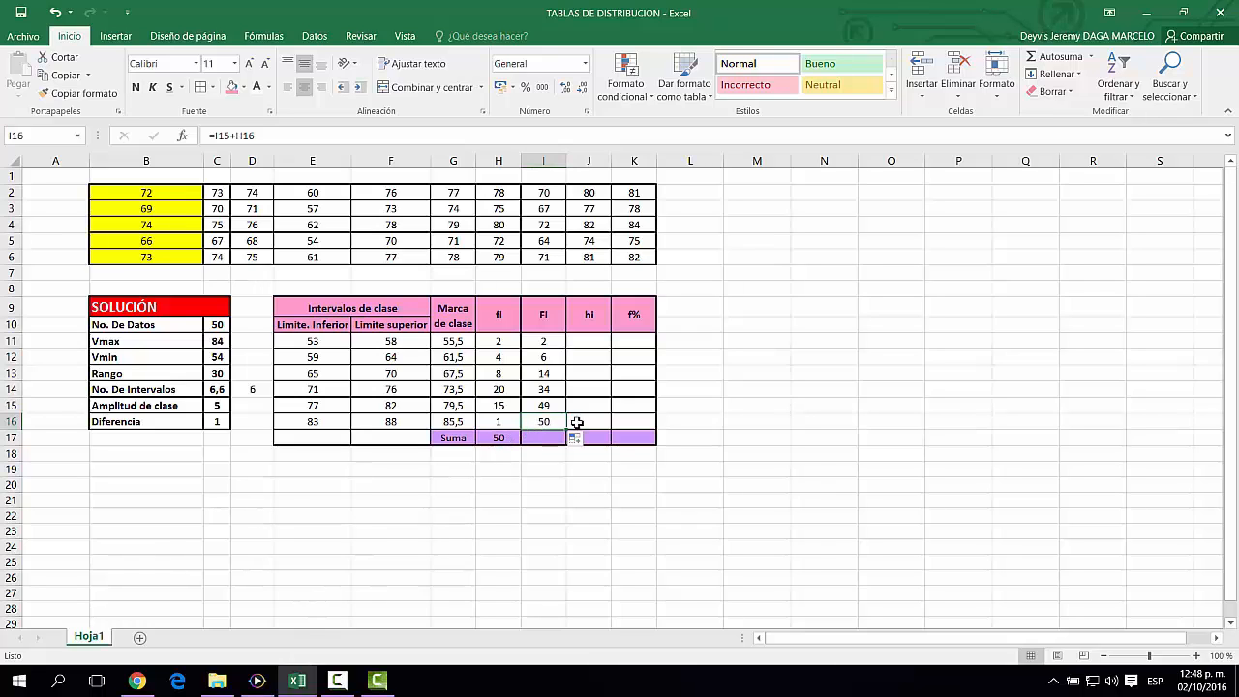
Calculate the relative frequency hi in J11 with =H11/$H$17 and fill it down to J16.
{"action": "left_click", "coordinate": [605, 337]}
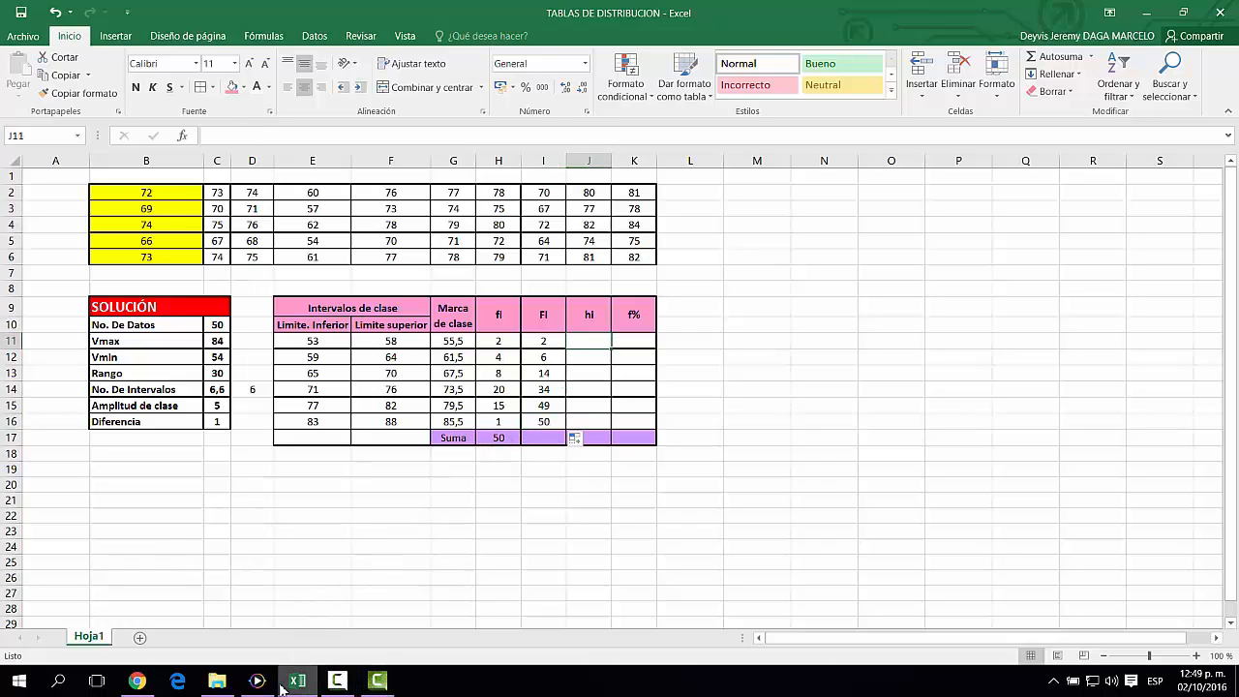
{"action": "type", "text": "="}
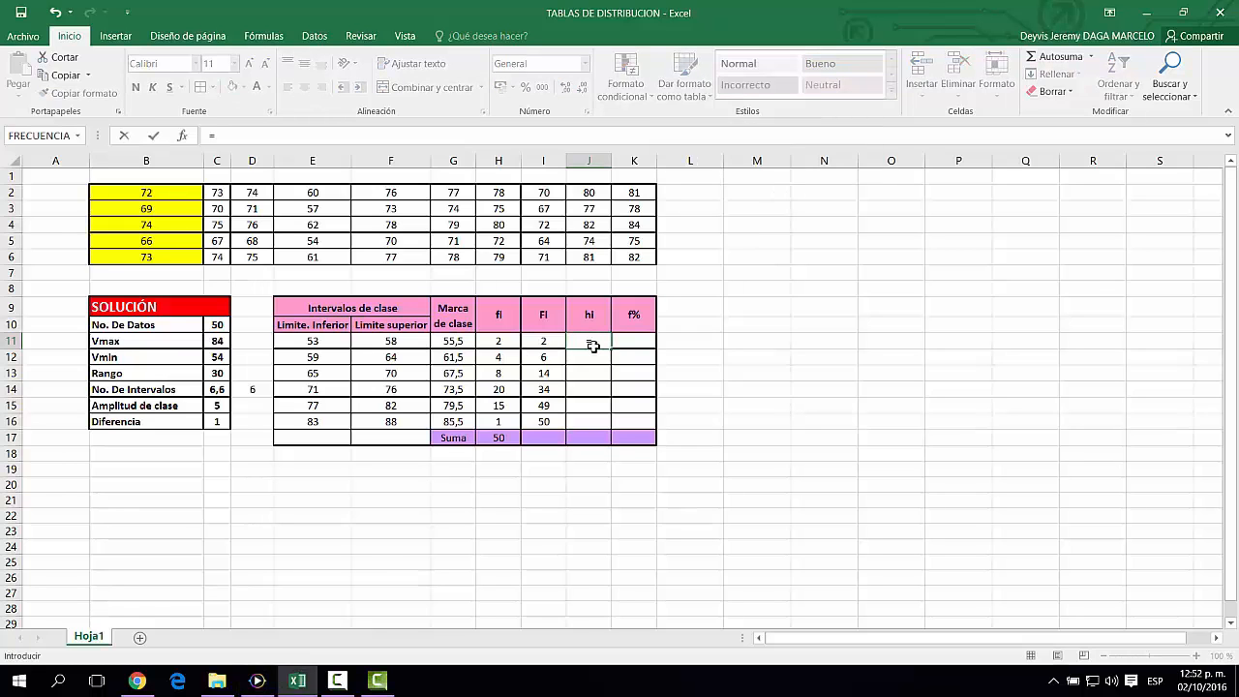
{"action": "left_click", "coordinate": [497, 342]}
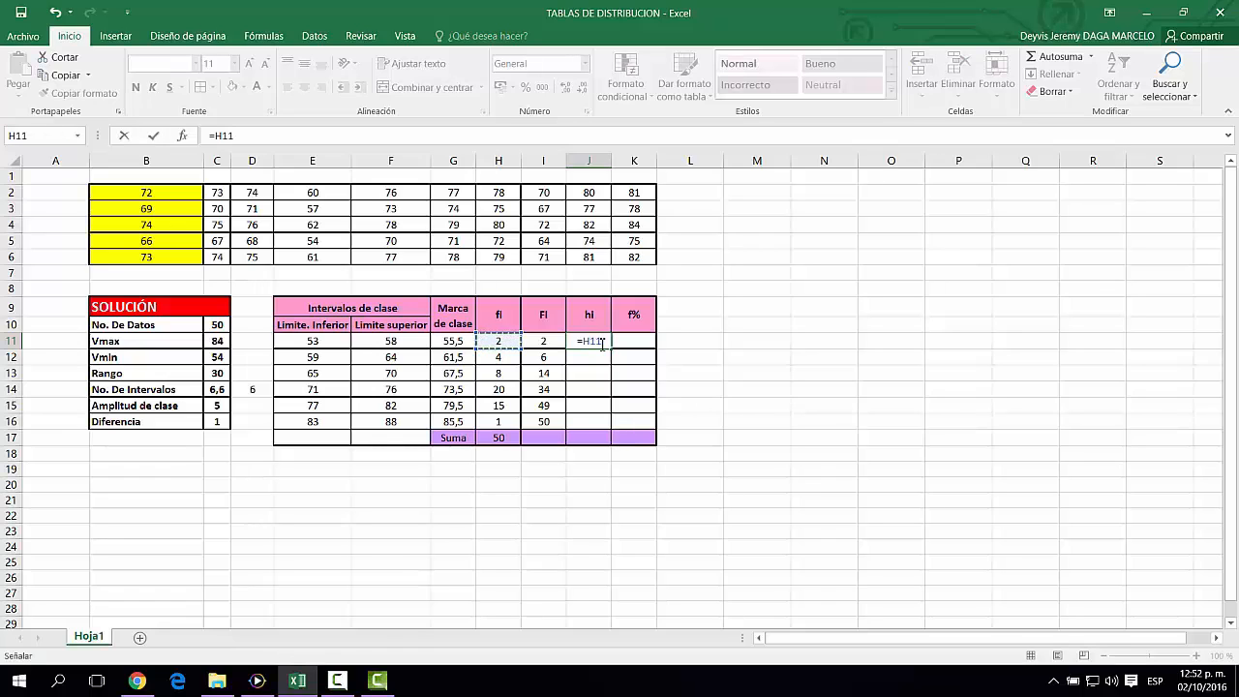
{"action": "type", "text": "/"}
{"action": "left_click", "coordinate": [498, 439]}
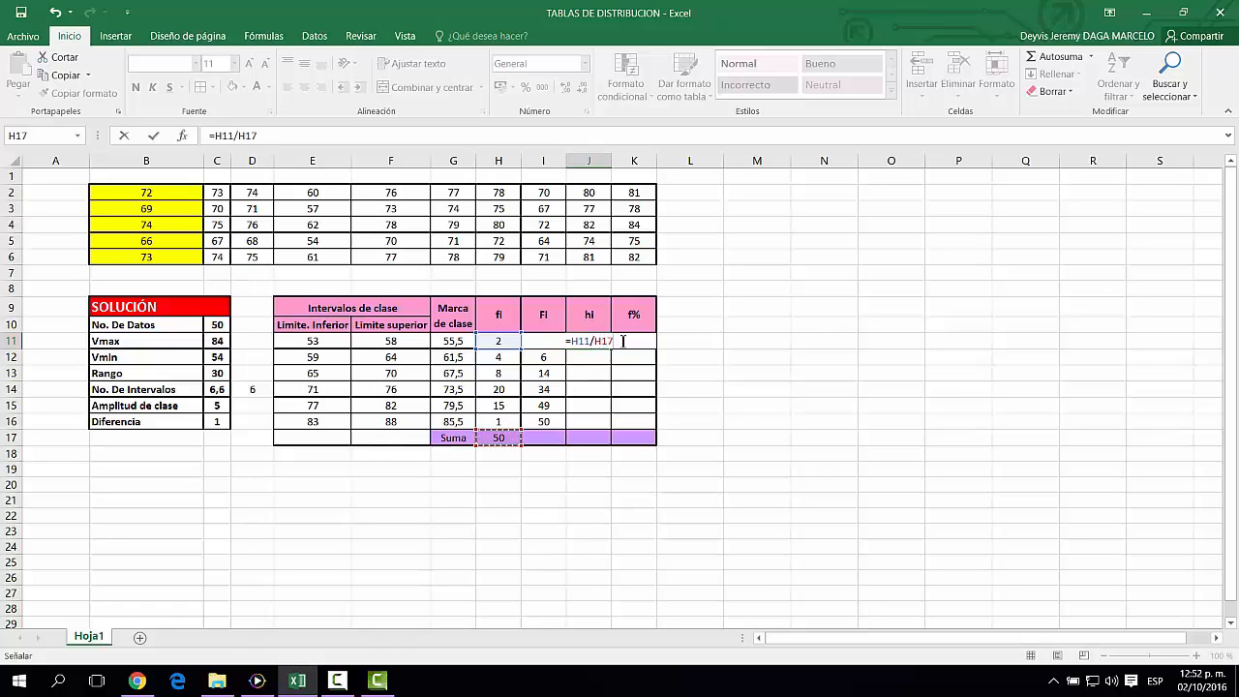
{"action": "key", "text": "Return"}
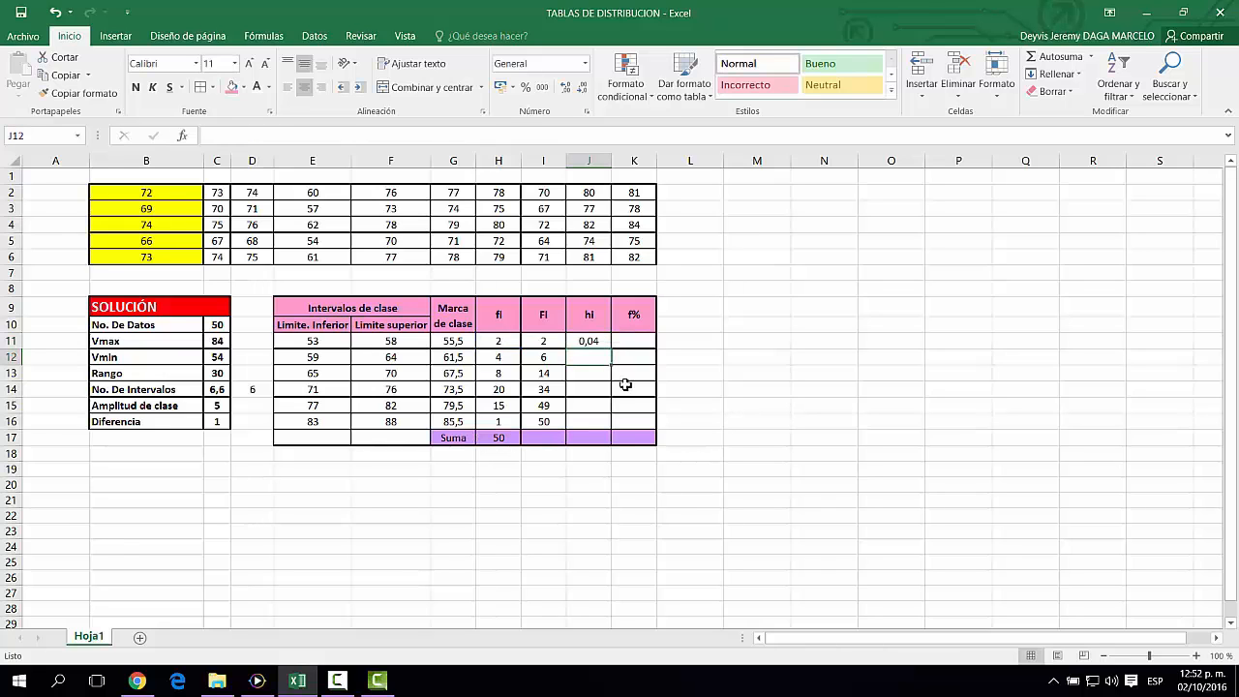
{"action": "left_click", "coordinate": [593, 341]}
{"action": "left_click_drag", "start_coordinate": [611, 348], "coordinate": [610, 429]}
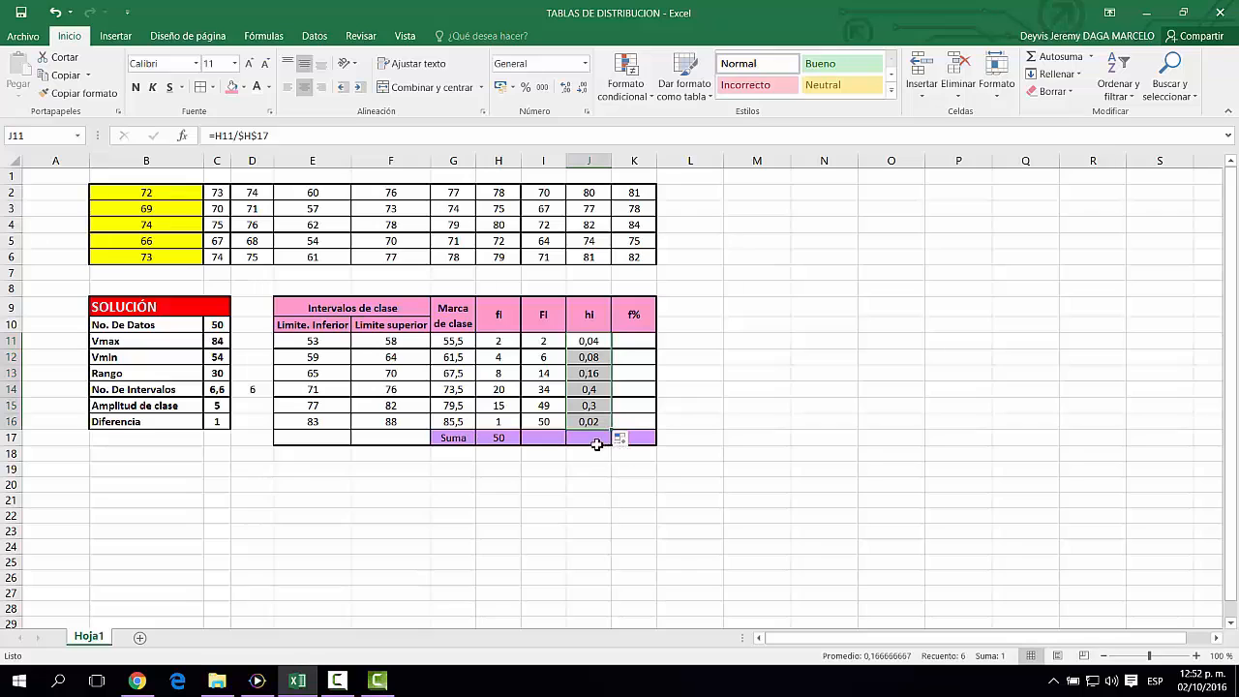
Total the hi column in the Suma row at J17 with an automatic sum.
{"action": "left_click", "coordinate": [597, 440]}
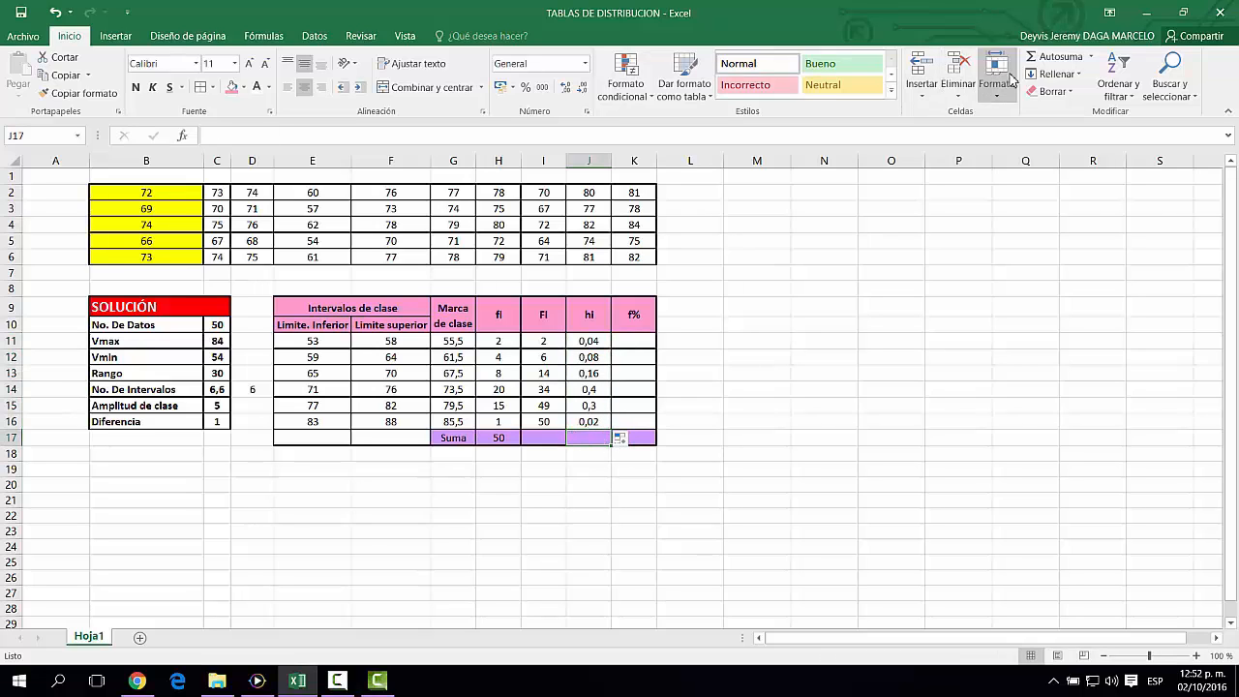
{"action": "left_click", "coordinate": [1058, 56]}
{"action": "key", "text": "Return"}
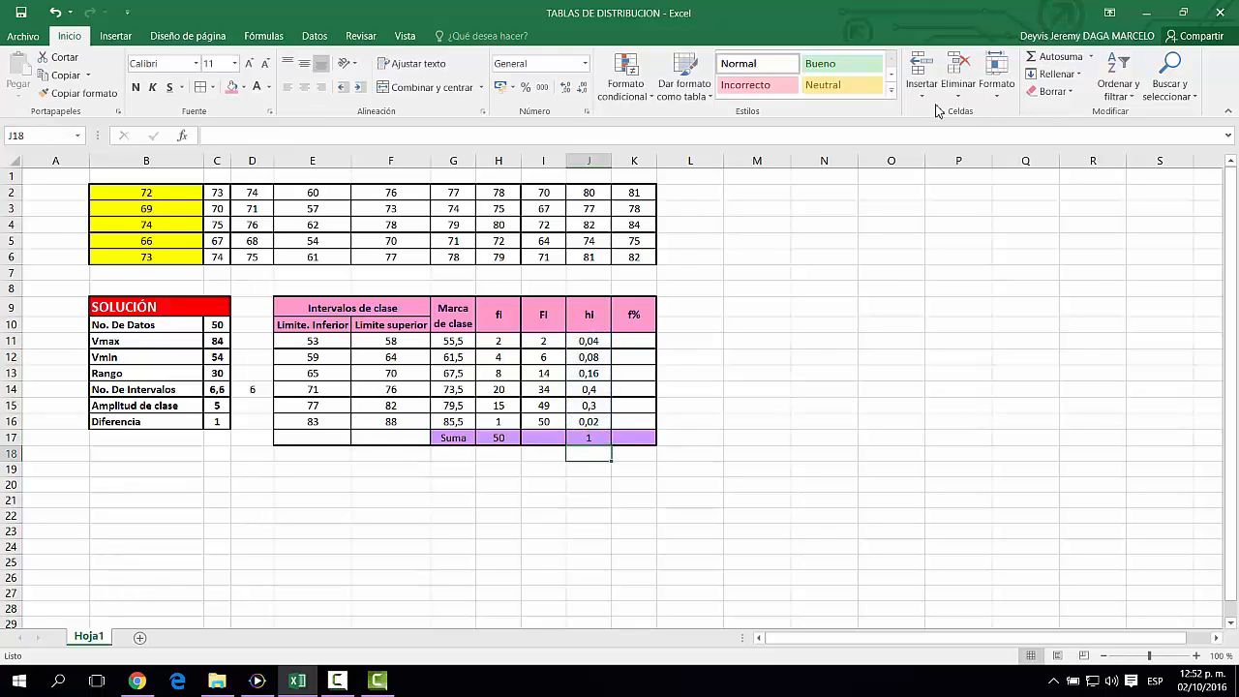
Calculate the percentage frequency f% in K11 with =J11*100 and fill it down to K16.
{"action": "left_click", "coordinate": [635, 340]}
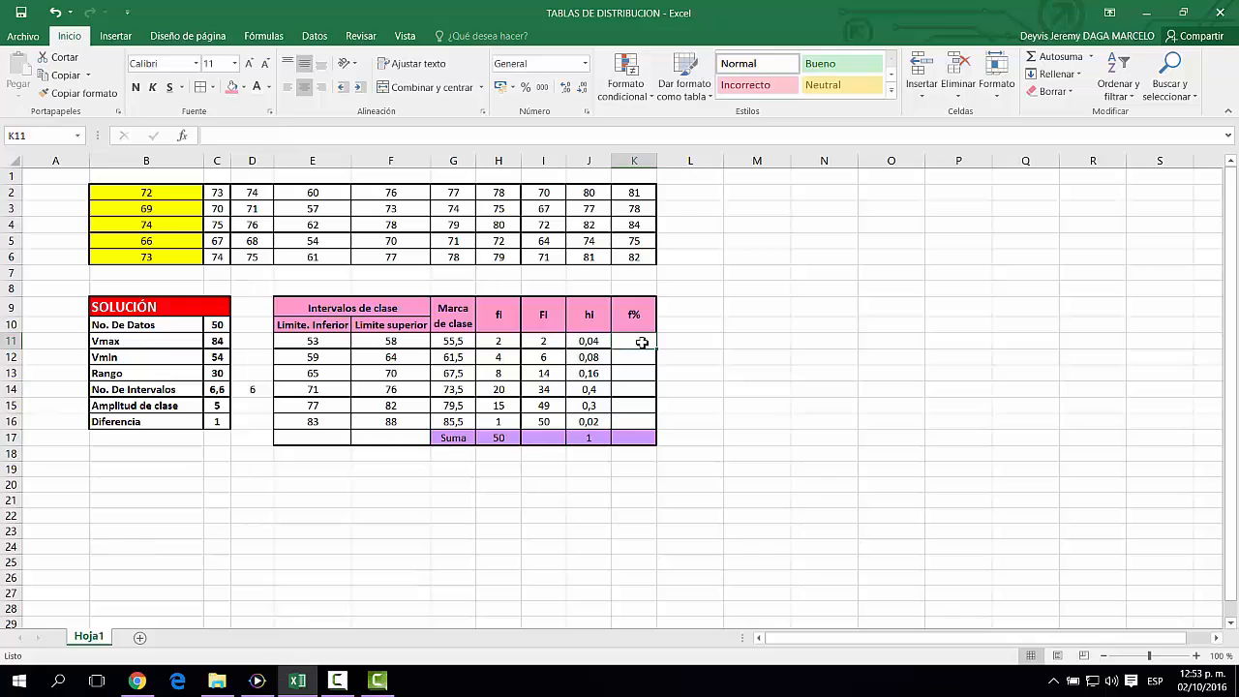
{"action": "type", "text": "="}
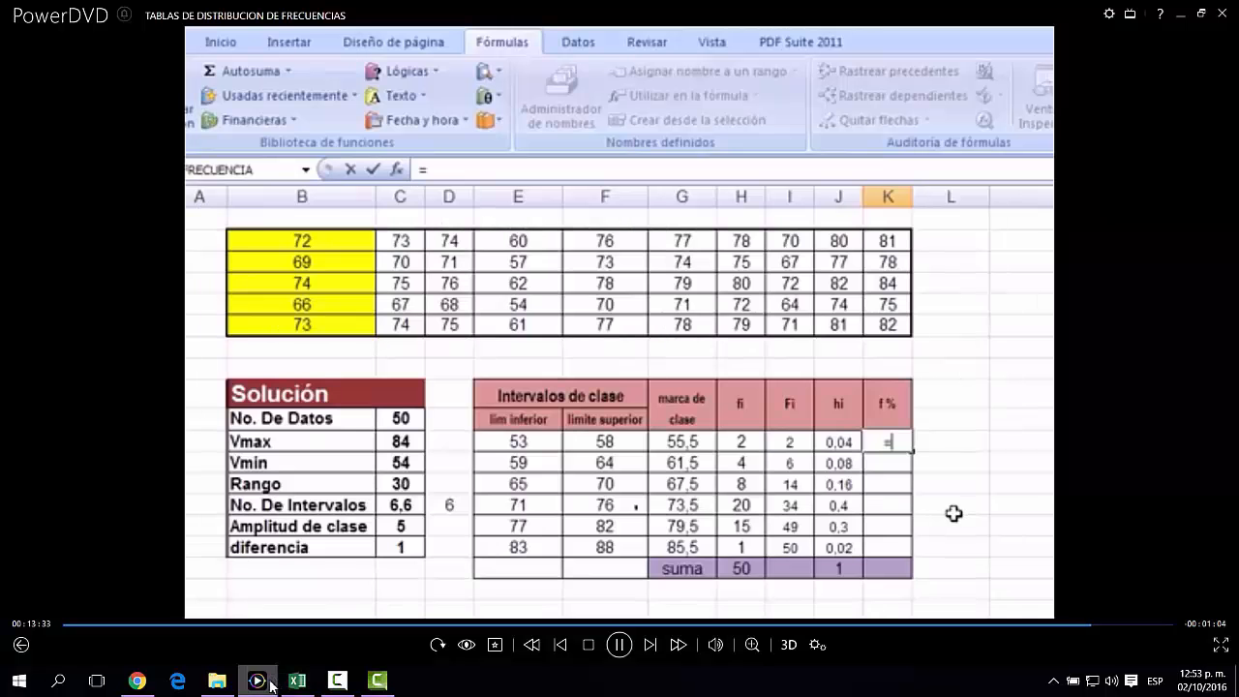
{"action": "left_click", "coordinate": [606, 341]}
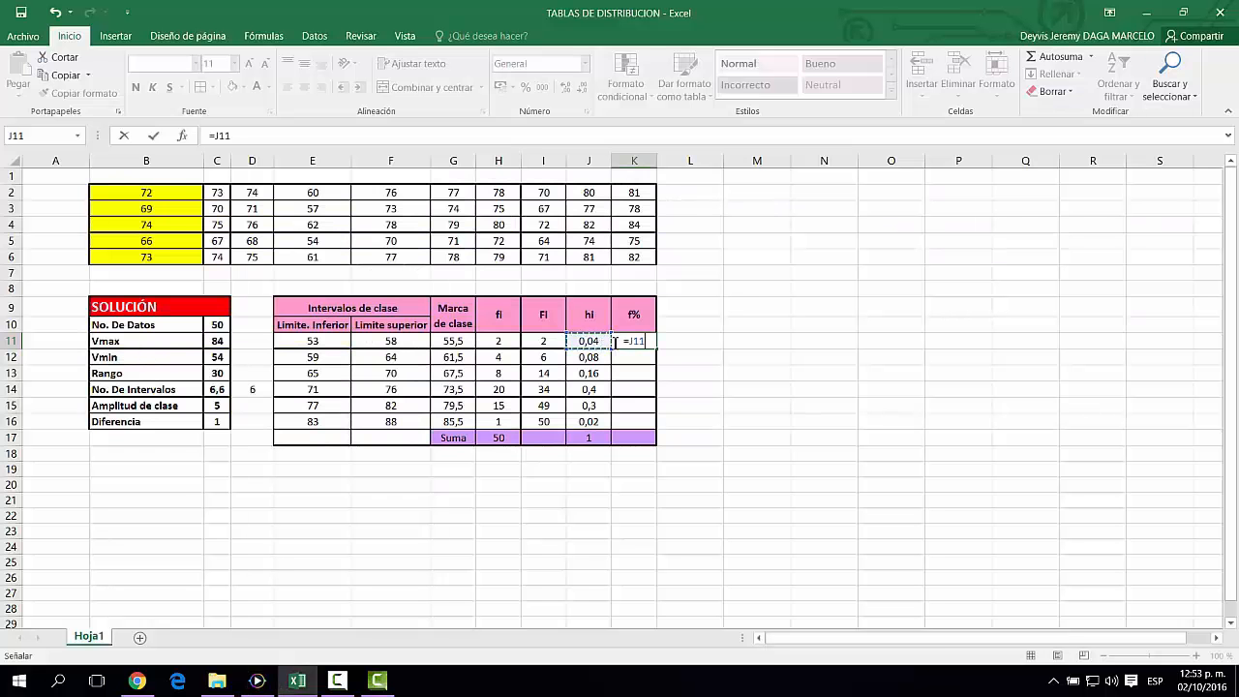
{"action": "type", "text": "*100"}
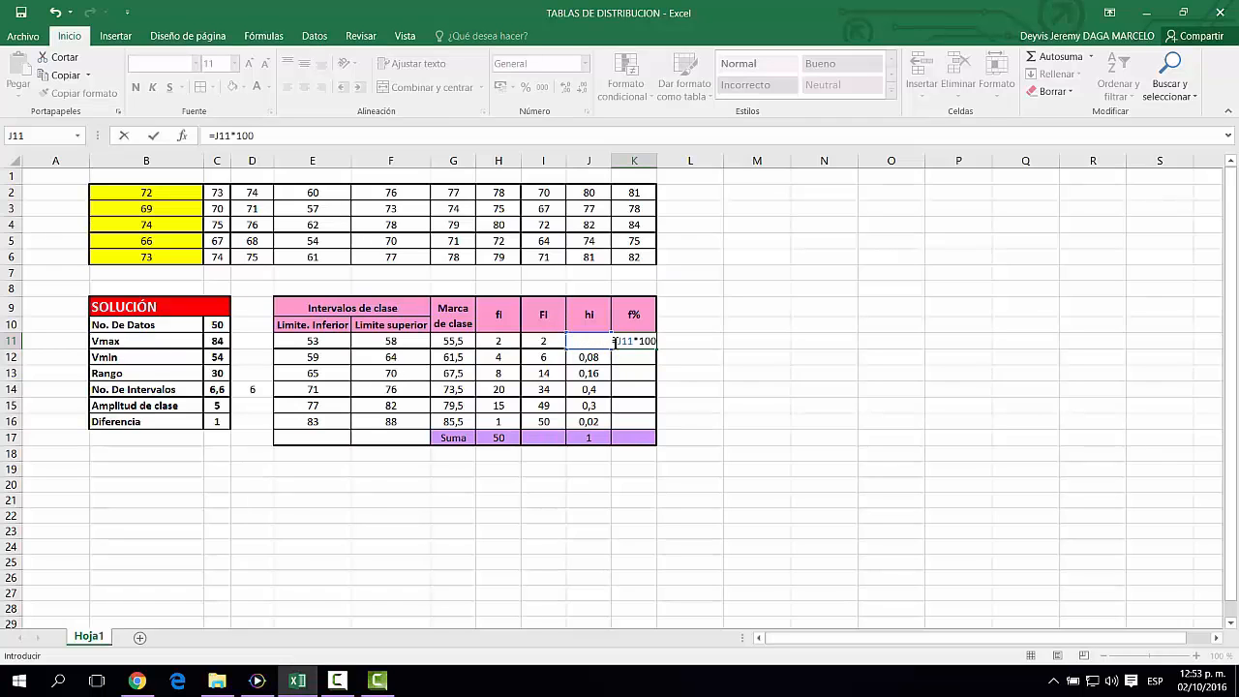
{"action": "key", "text": "Return"}
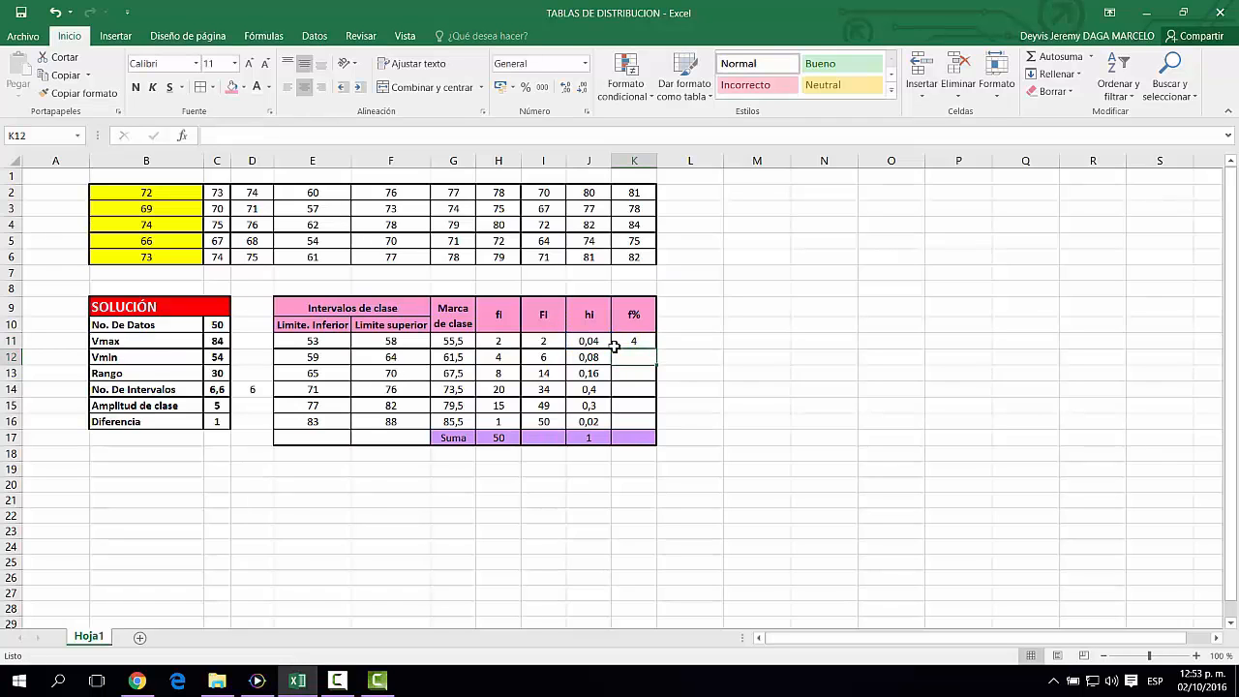
{"action": "left_click", "coordinate": [647, 342]}
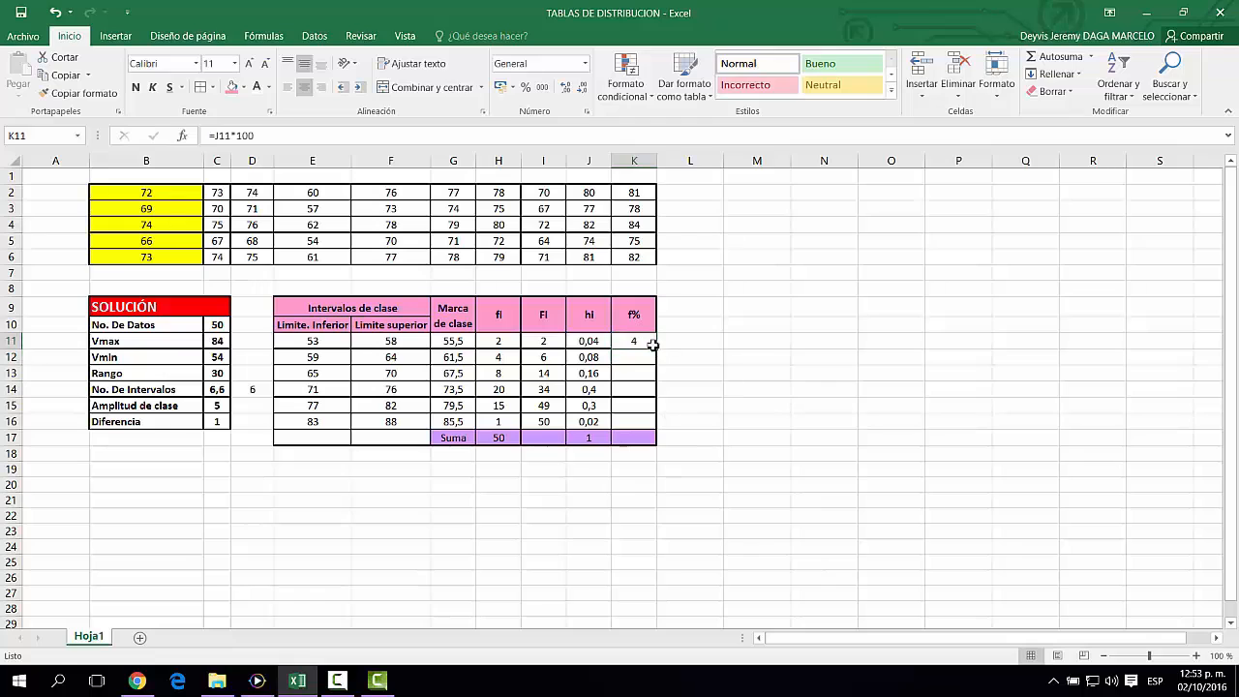
{"action": "left_click_drag", "start_coordinate": [657, 349], "coordinate": [655, 430]}
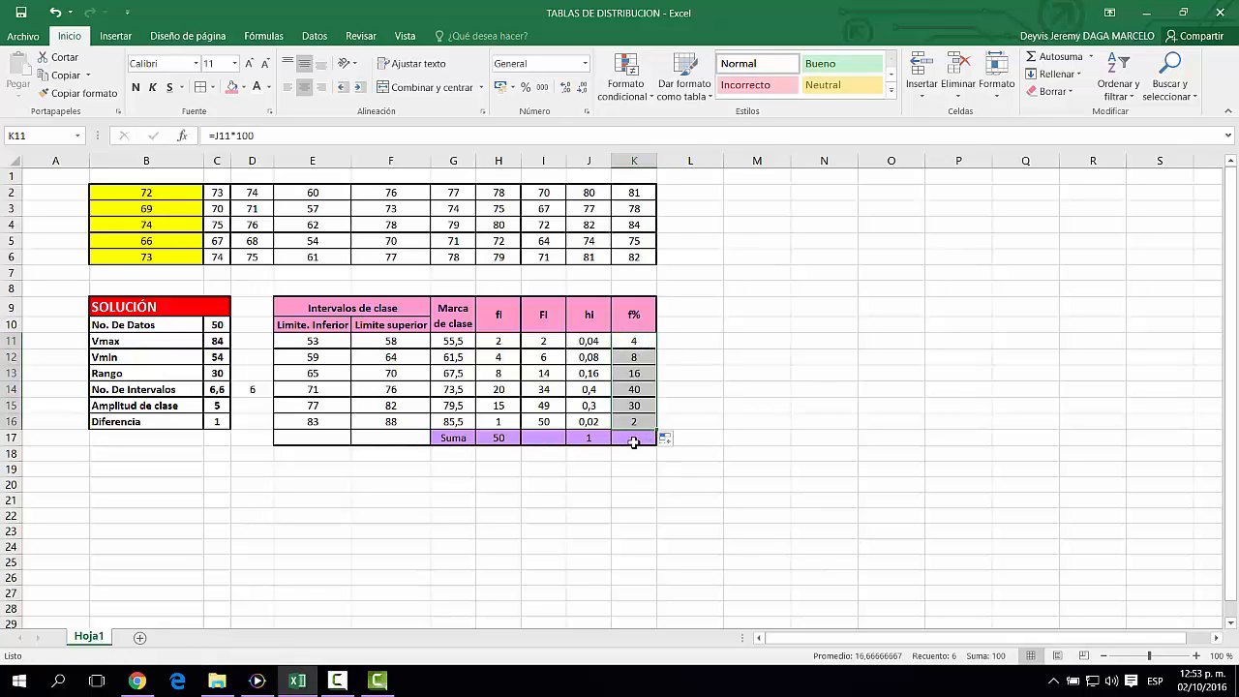
Total the f% column in the Suma row at K17 with an automatic sum of K11:K16.
{"action": "left_click", "coordinate": [632, 443]}
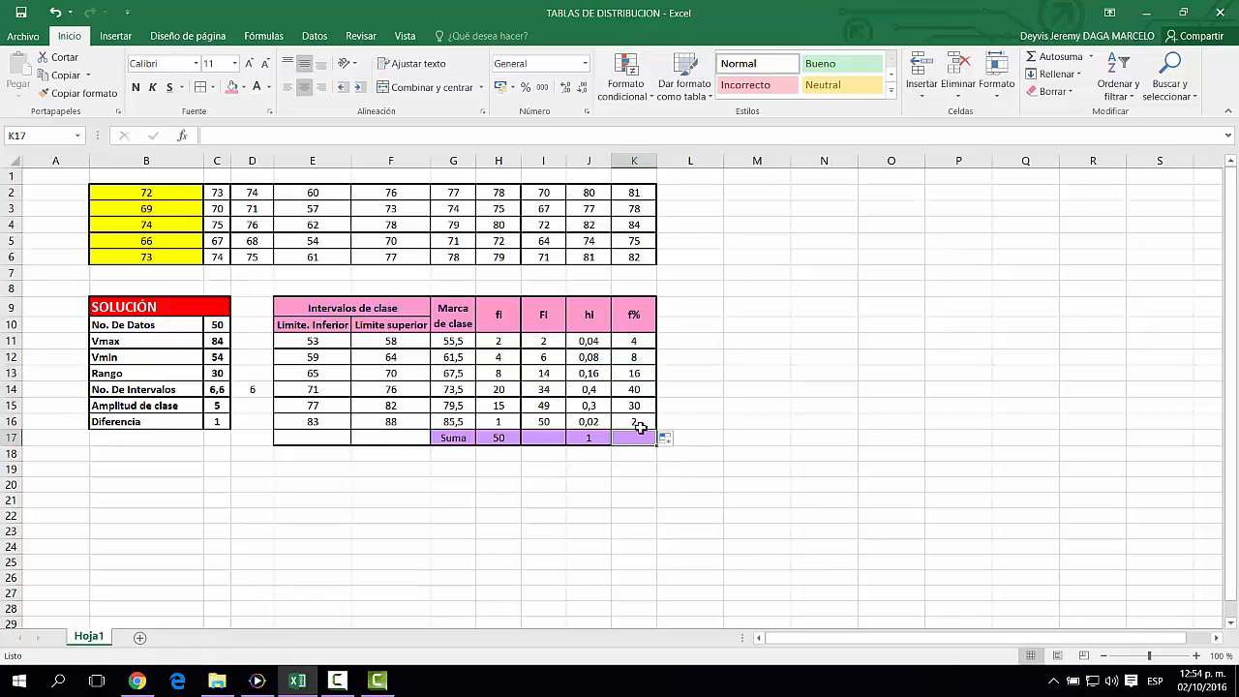
{"action": "left_click", "coordinate": [1050, 56]}
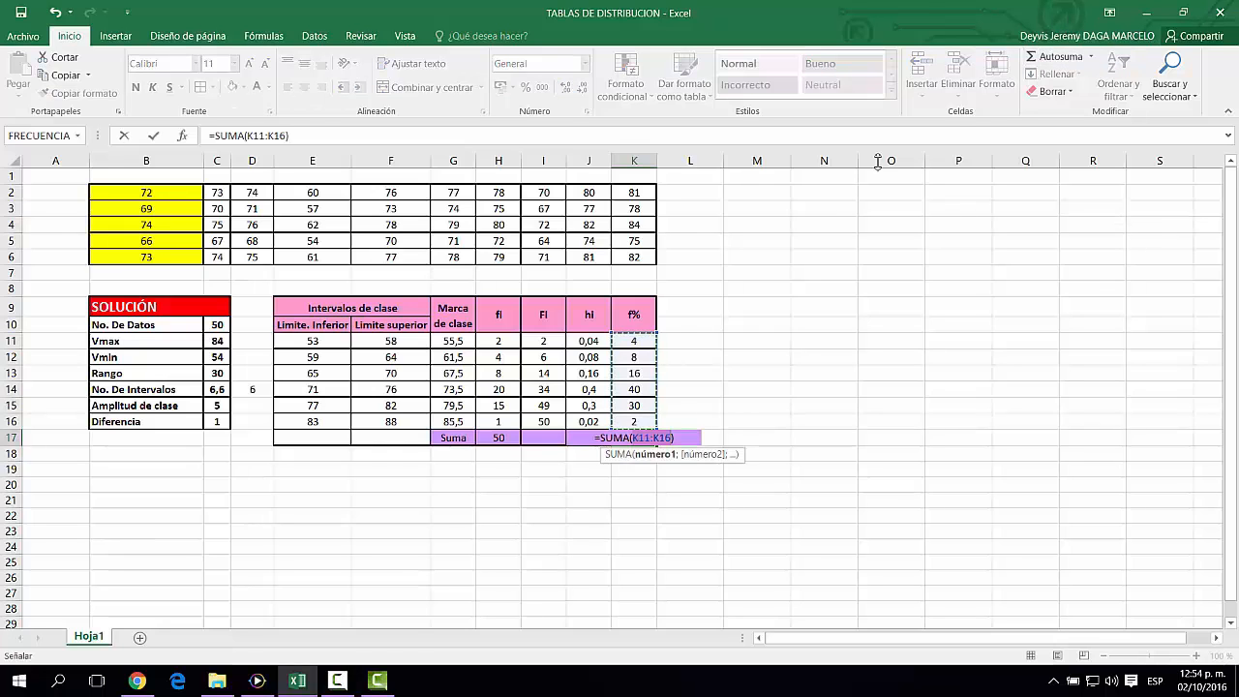
{"action": "key", "text": "Return"}
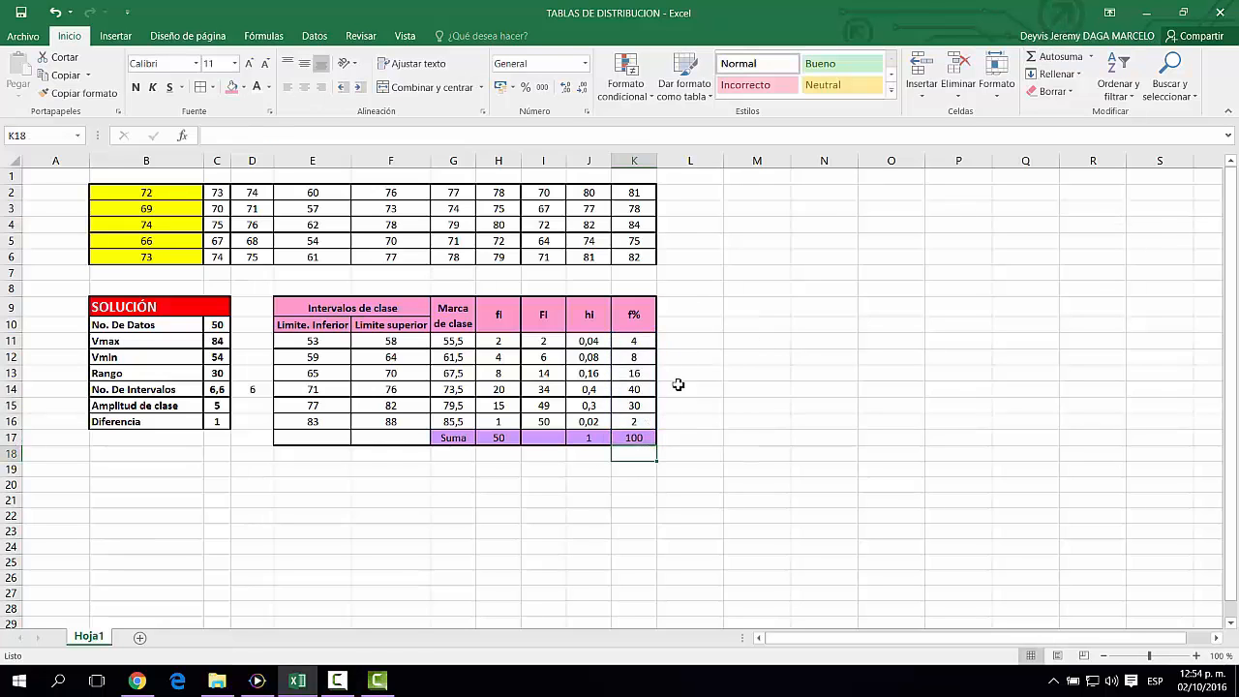